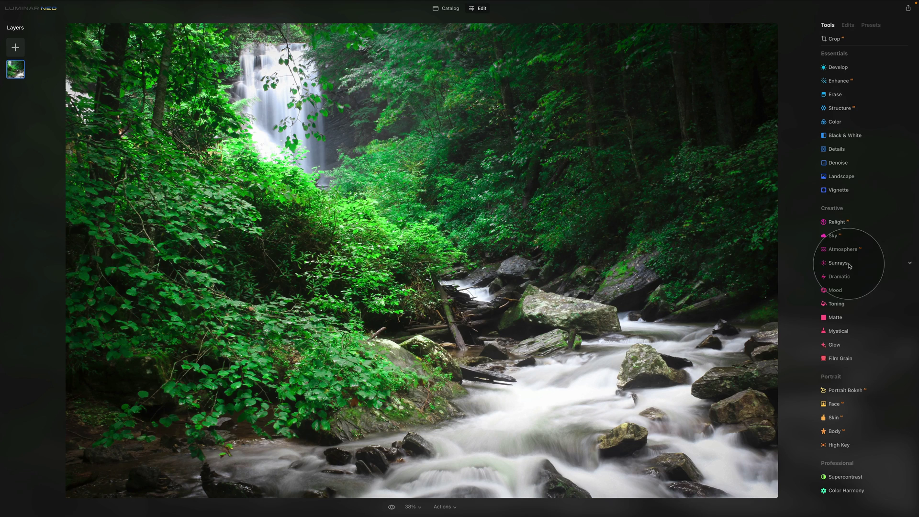
Open Relight for the waterfall photo and set Brightness Near to 100 and Brightness Far to -100.
left_click(860, 222)
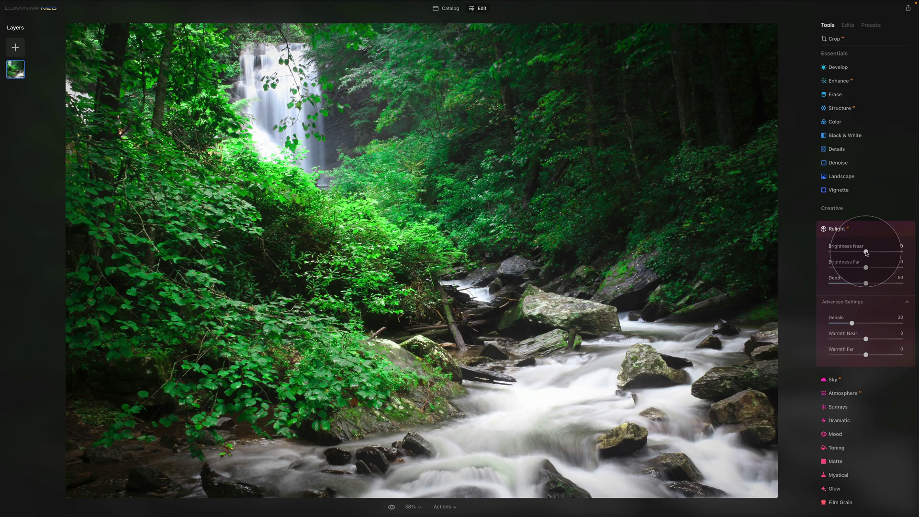
left_click_drag(872, 251, 902, 251)
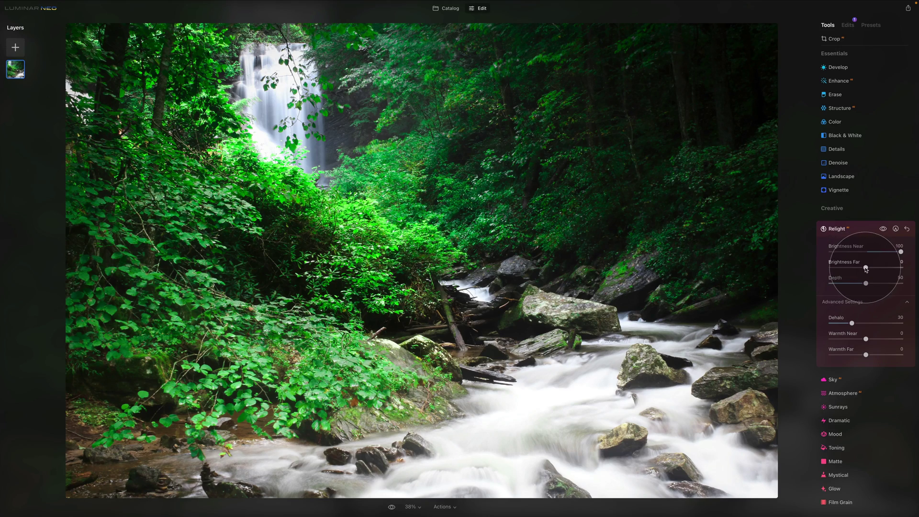
left_click_drag(866, 268, 790, 267)
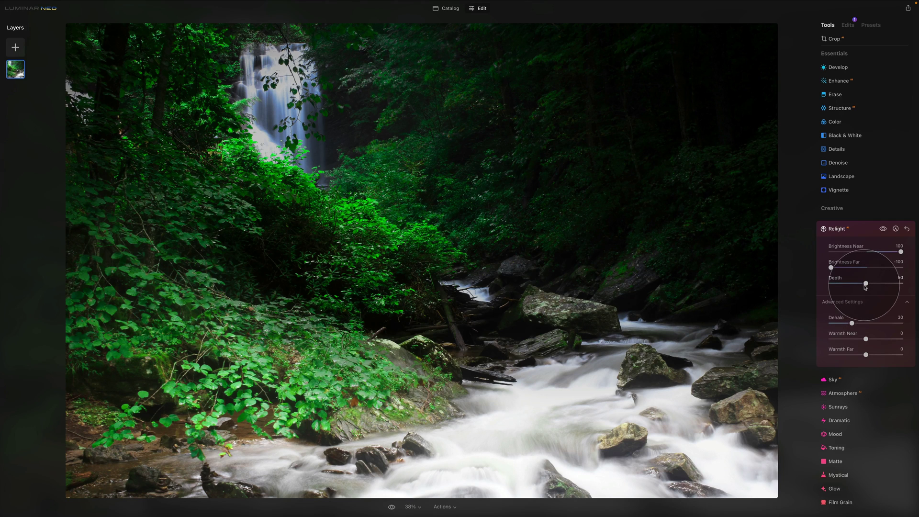
Try low and full Depth values in Relight and settle on a Depth of 71.
left_click_drag(868, 286, 850, 286)
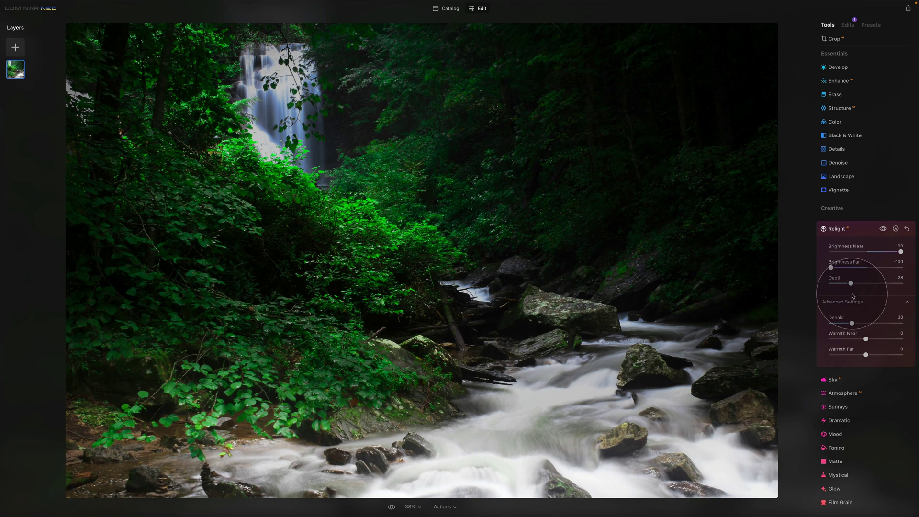
left_click_drag(852, 284, 903, 288)
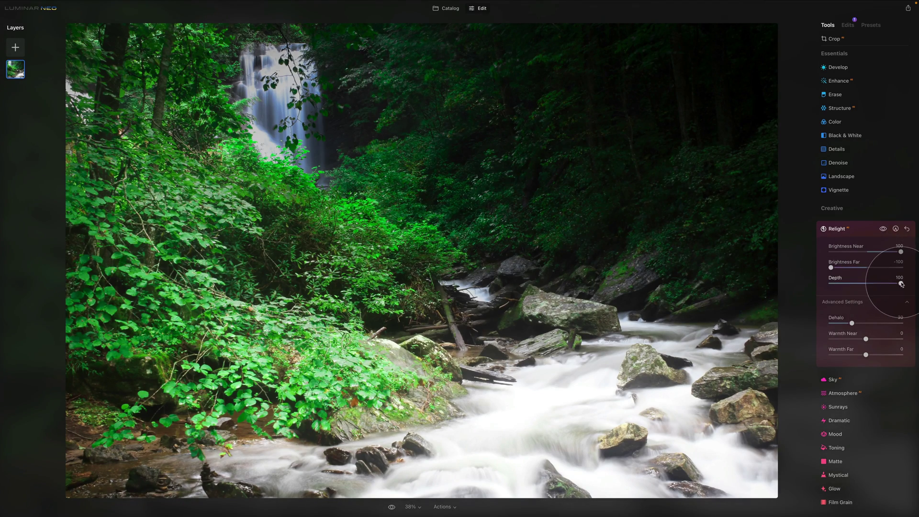
left_click_drag(900, 285, 878, 286)
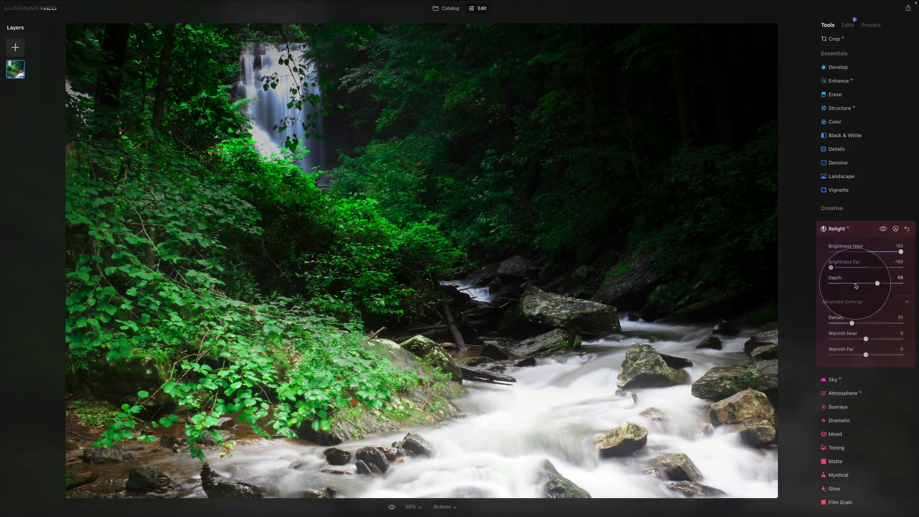
left_click_drag(878, 285, 881, 284)
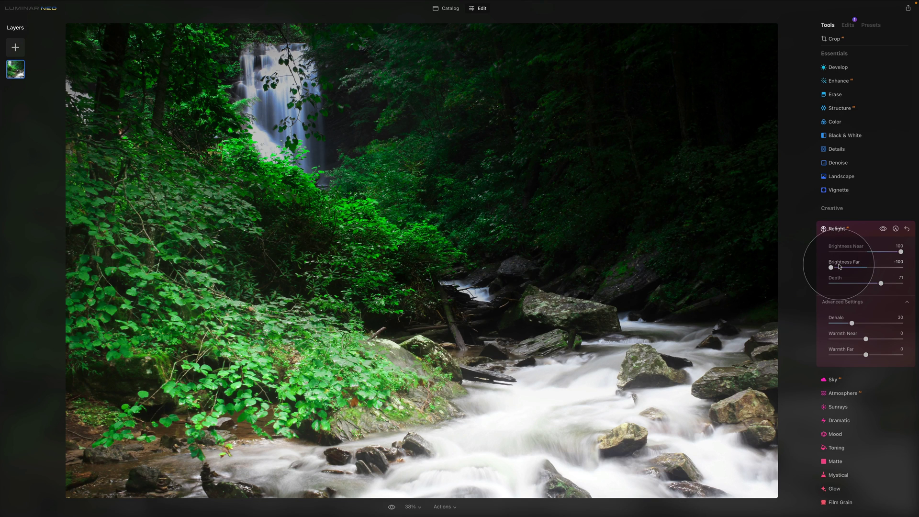
Reset both Relight brightness values, then set Brightness Near to -64 and Brightness Far to 35.
double_click(839, 266)
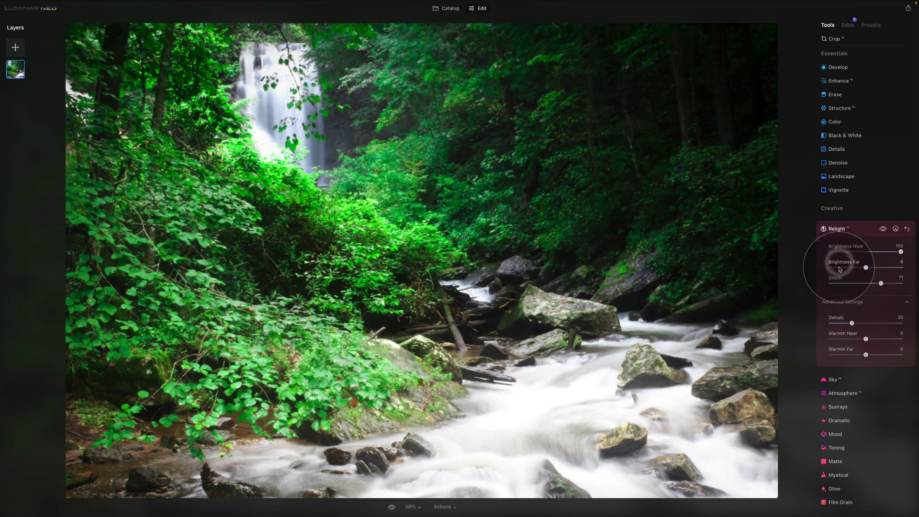
double_click(841, 247)
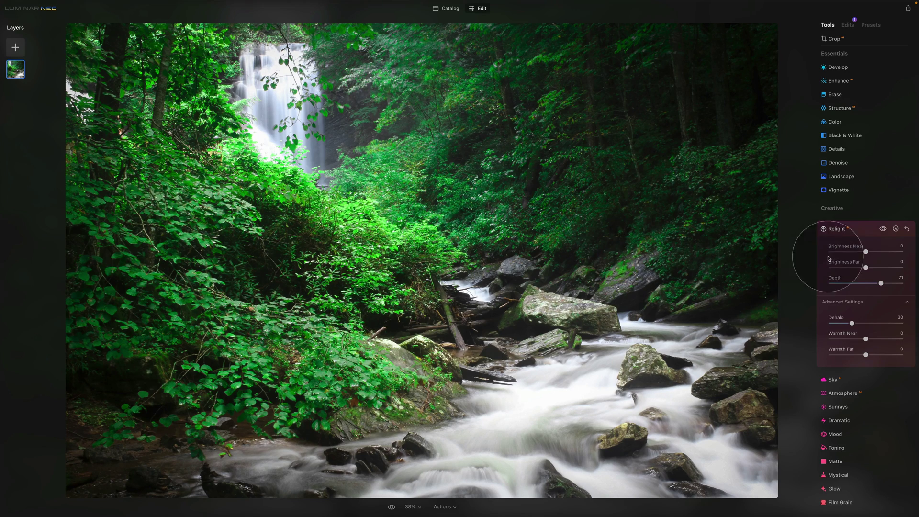
left_click_drag(866, 252, 842, 254)
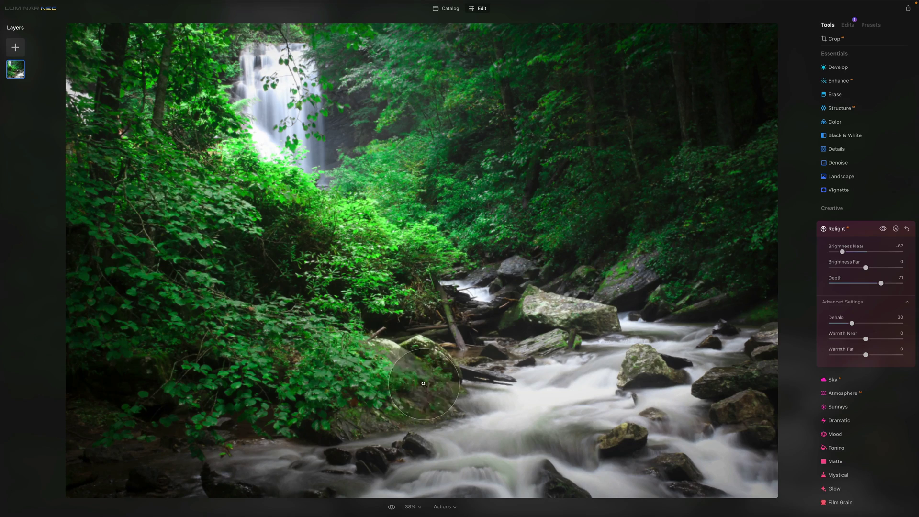
mouse_move(843, 251)
left_mouse_down()
mouse_move(852, 254)
mouse_move(844, 252)
left_mouse_up()
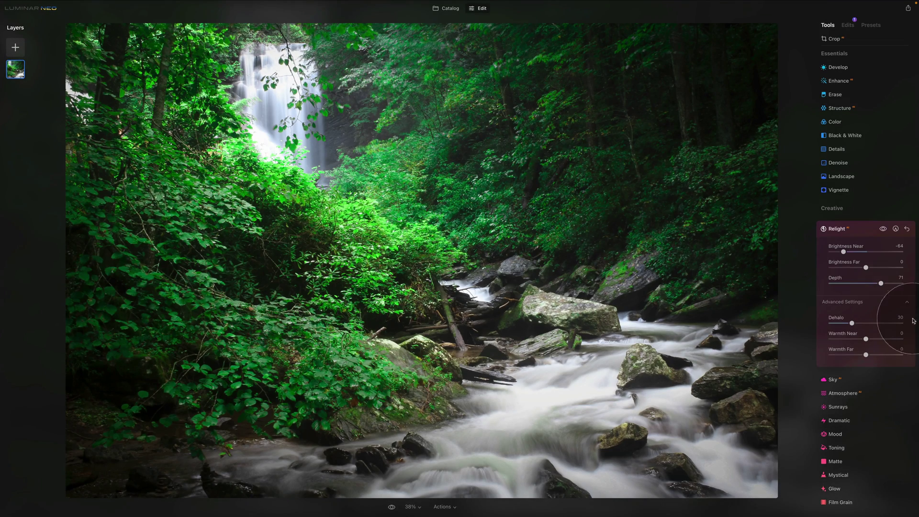
left_click_drag(866, 268, 878, 267)
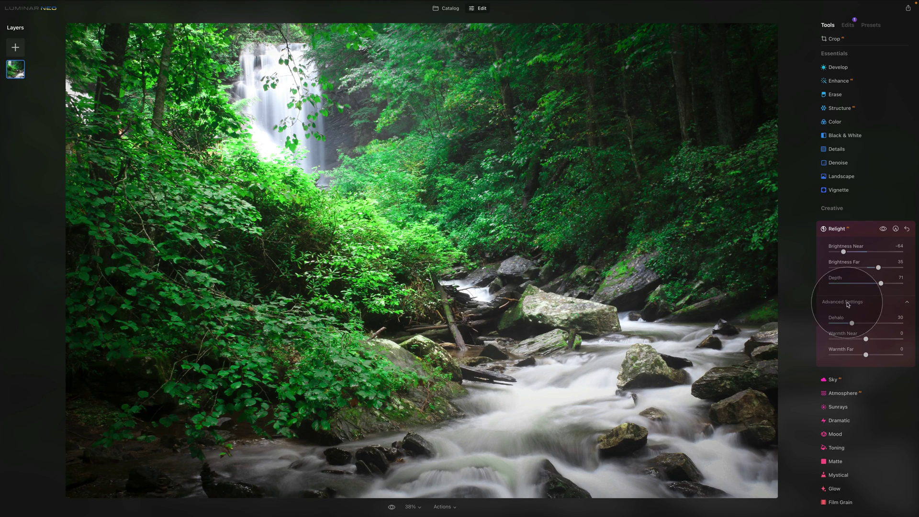
left_click(908, 304)
left_click(907, 304)
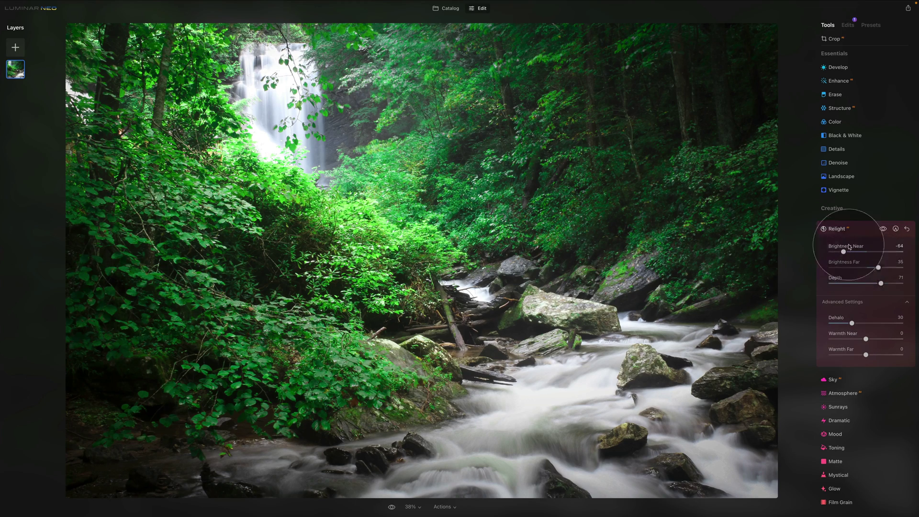
Try Brightness Far at 100, then reset Brightness Far and Brightness Near to 0.
left_click_drag(878, 267, 901, 267)
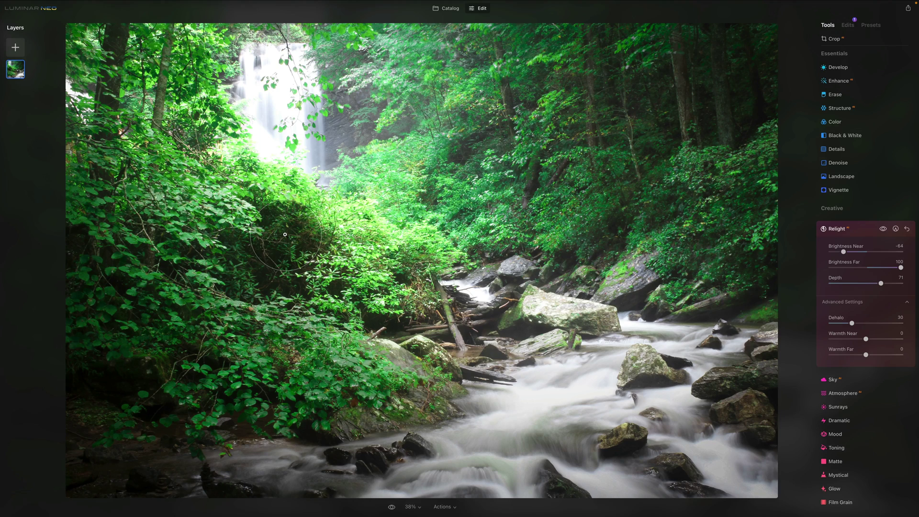
left_click(349, 183)
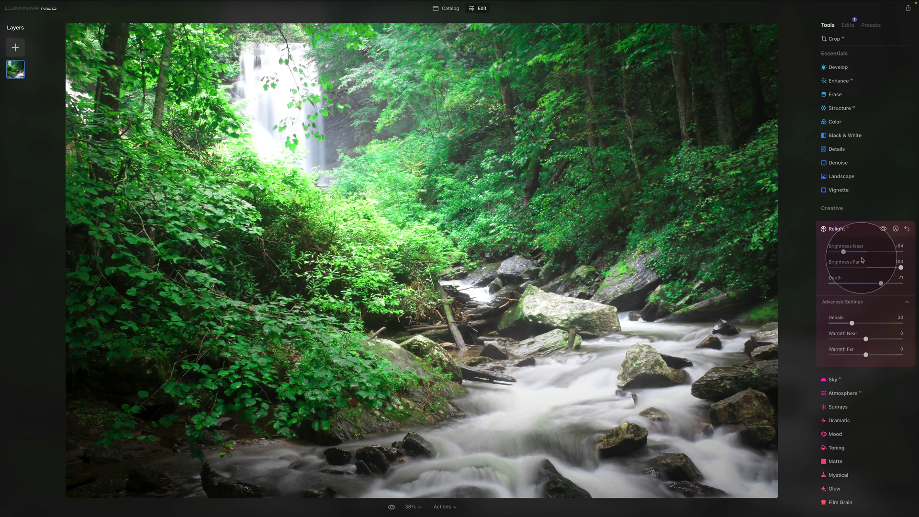
double_click(857, 262)
double_click(849, 246)
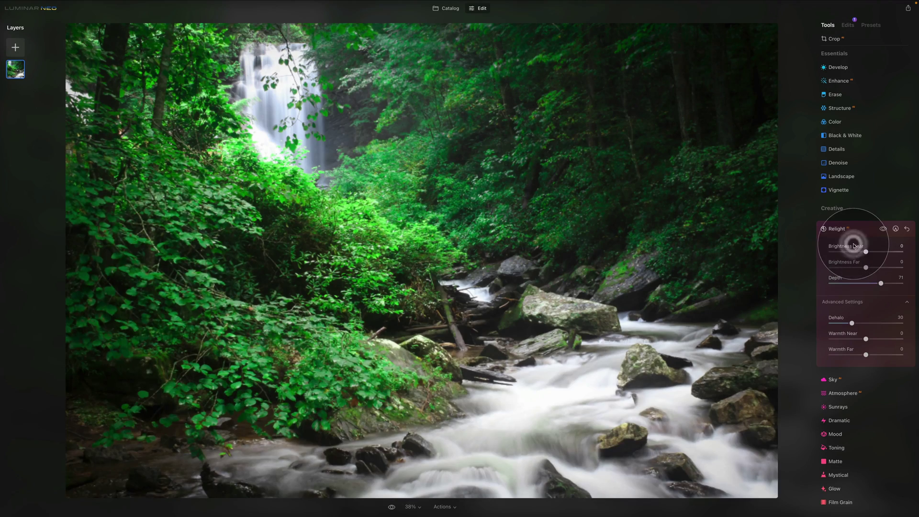
Set Relight's Brightness Near to -91, Brightness Far to 49, Warmth Far to 19 and Warmth Near to -14.
left_click_drag(867, 256, 883, 274)
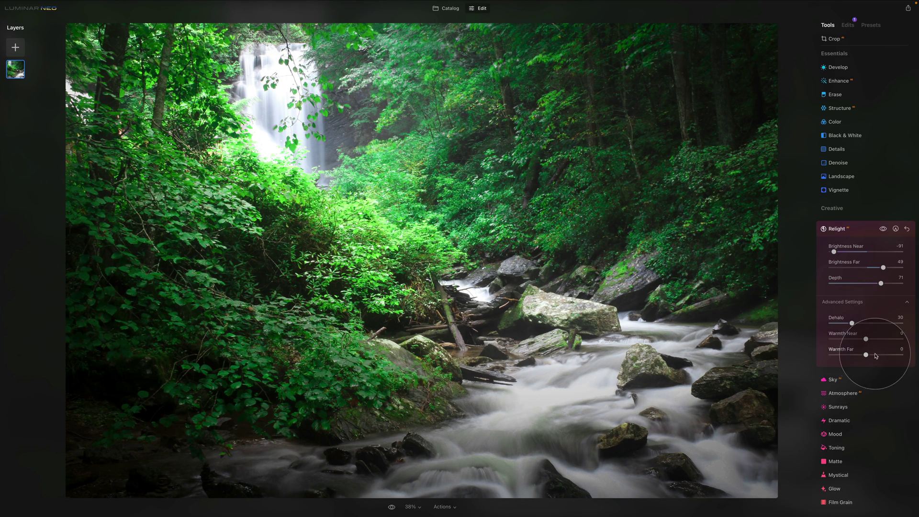
left_click_drag(868, 355, 883, 359)
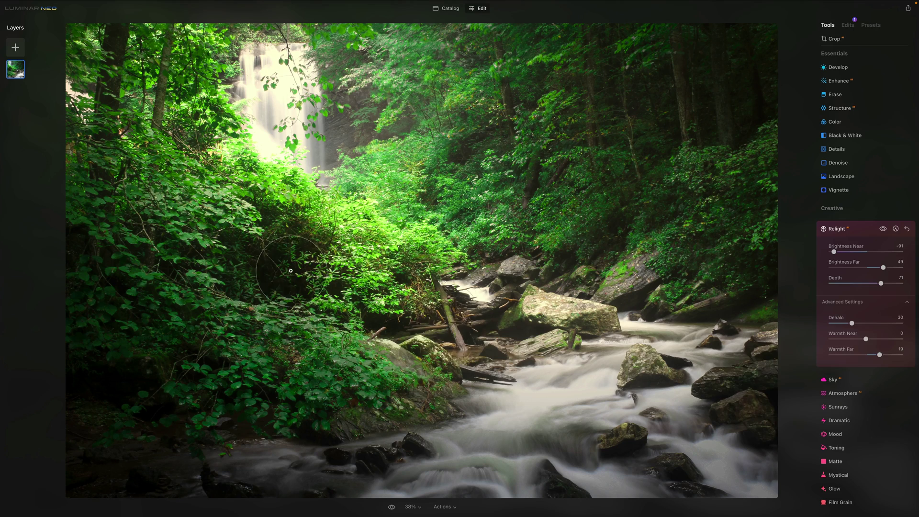
left_click_drag(866, 339, 856, 339)
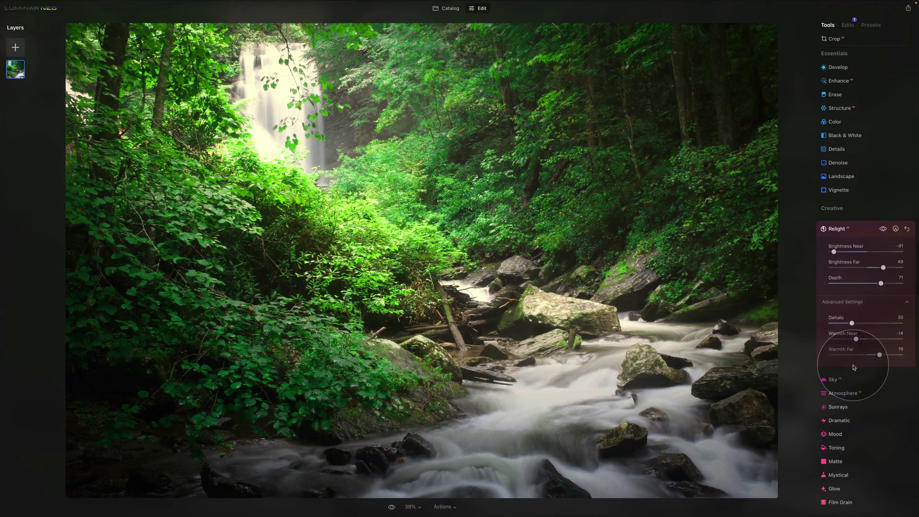
Compare the waterfall photo with and without the Relight adjustment, then close Relight.
left_click(884, 229)
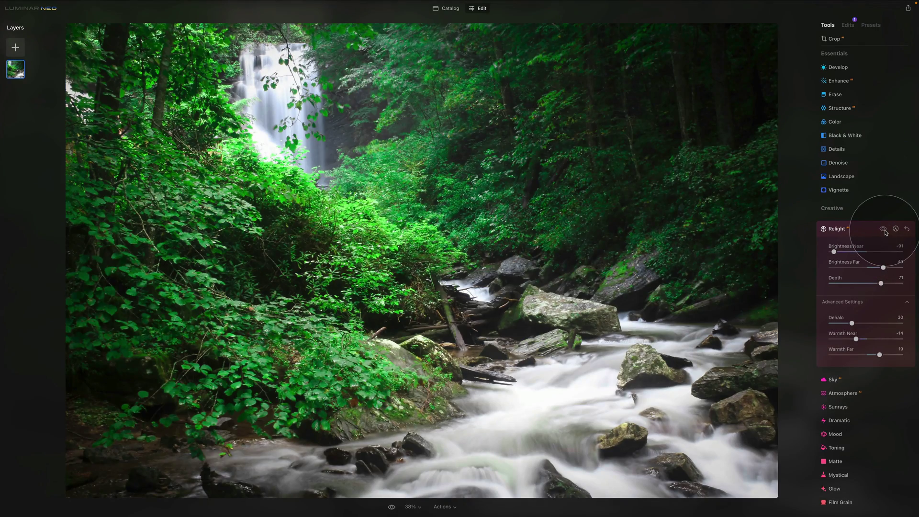
left_click(884, 229)
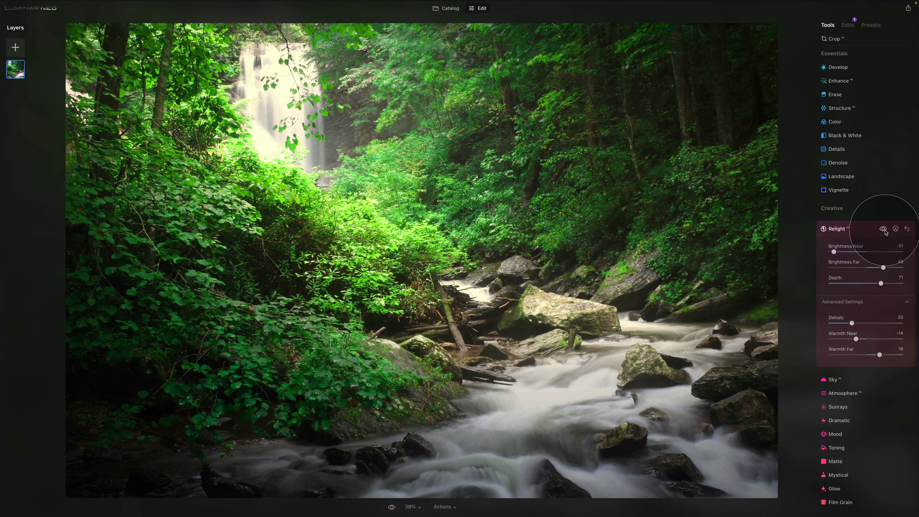
left_click(869, 229)
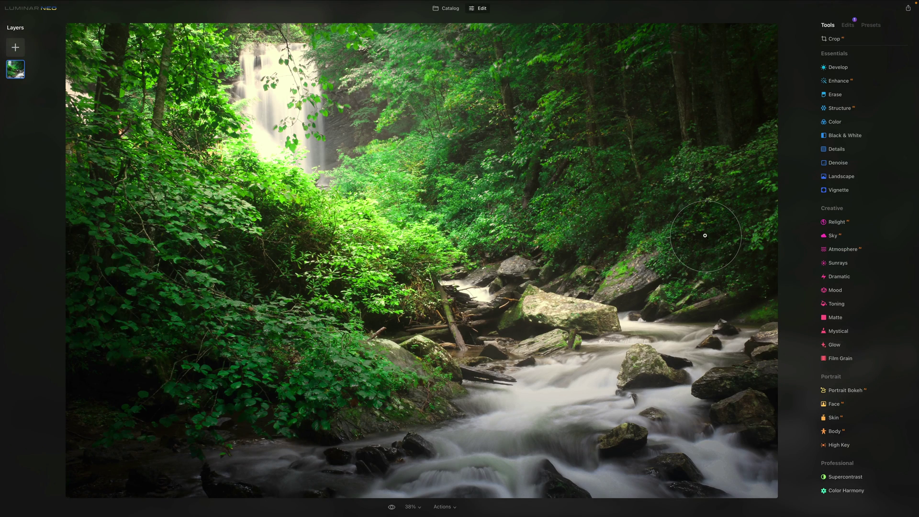
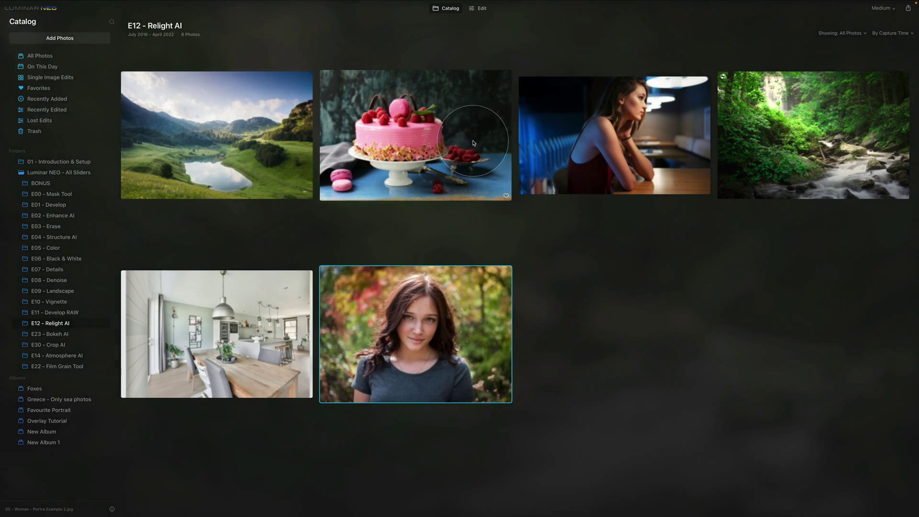
Open the autumn portrait for editing and set Relight's Brightness Near to 100, Brightness Far to -100 and Depth to 21.
left_click(480, 9)
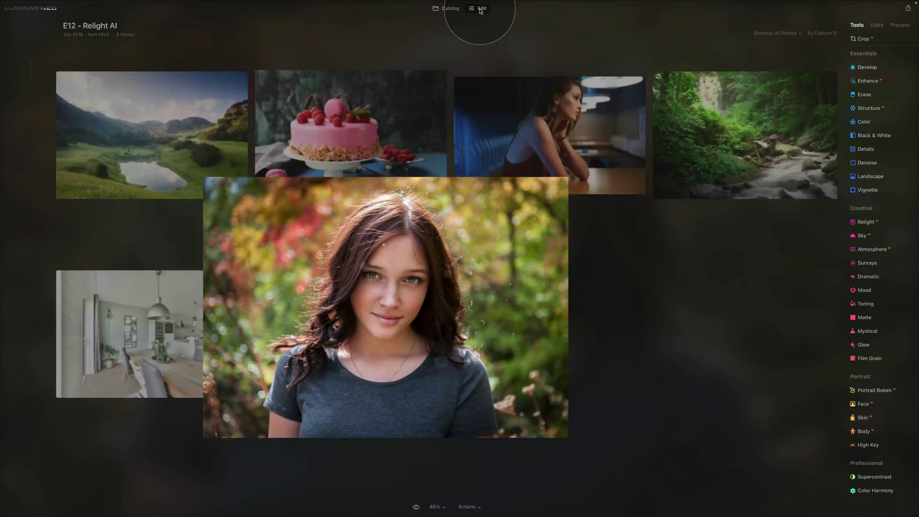
left_click(866, 226)
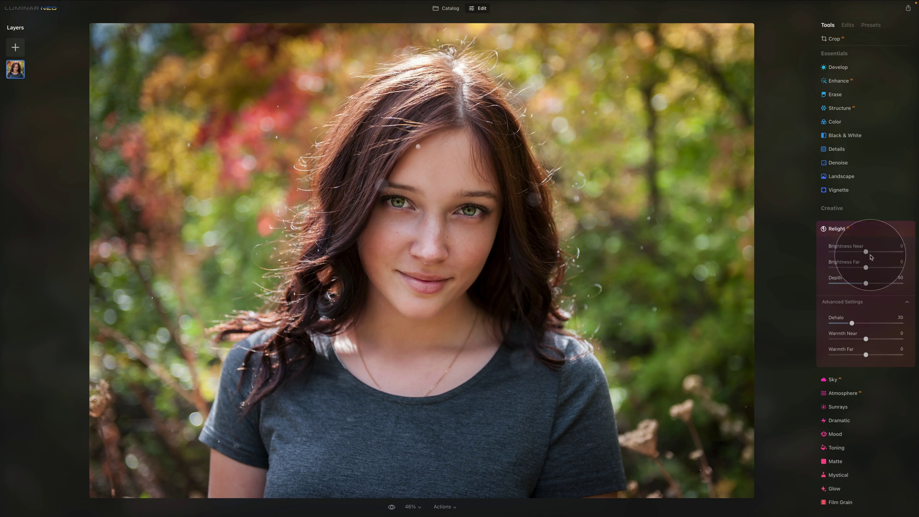
left_click_drag(866, 252, 831, 267)
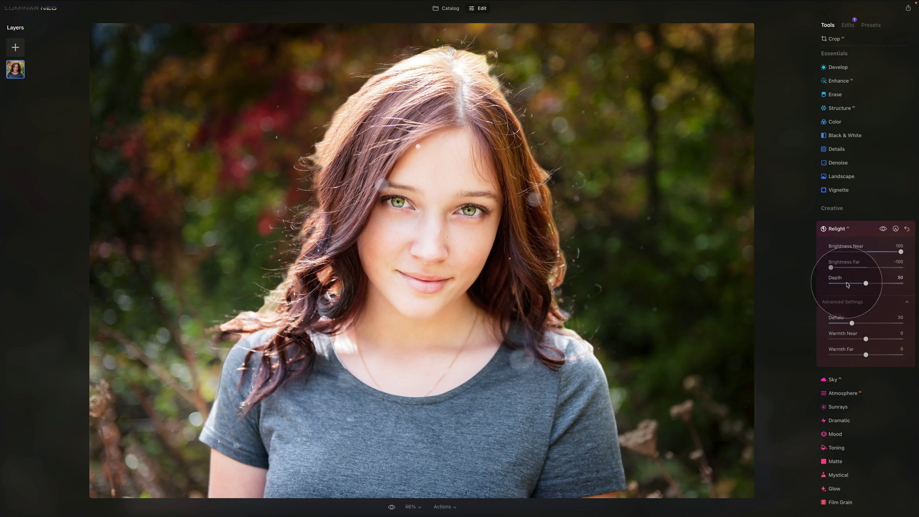
left_click_drag(865, 283, 848, 283)
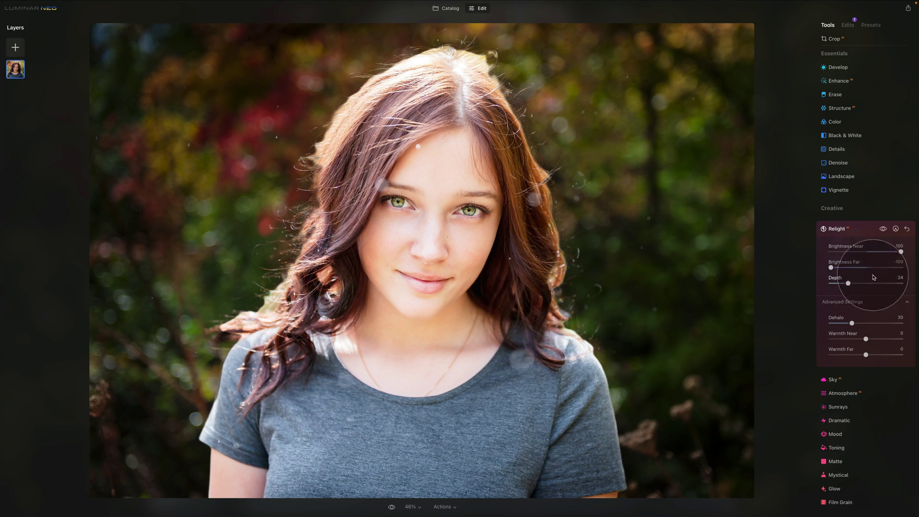
left_click_drag(848, 284, 845, 284)
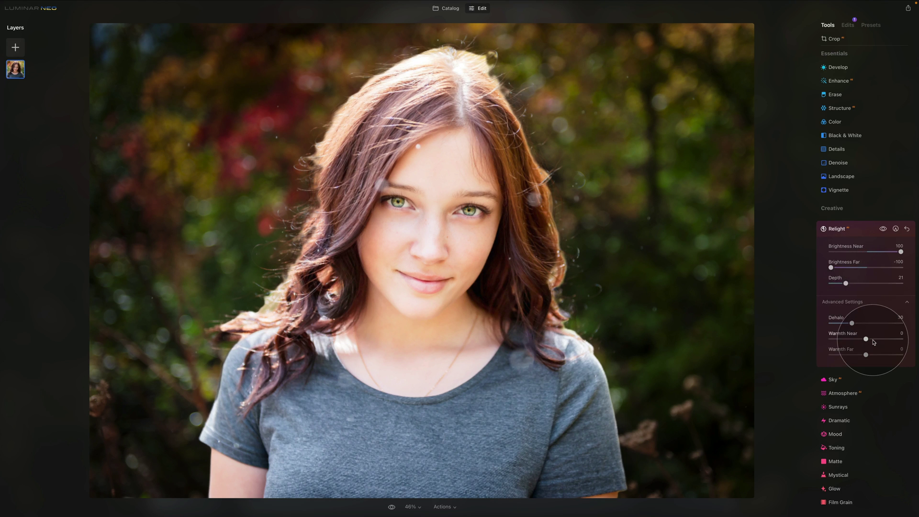
Reset the portrait's Relight brightness, set Brightness Far to -29 and Brightness Near to 41, and compare with the original.
double_click(842, 262)
double_click(842, 247)
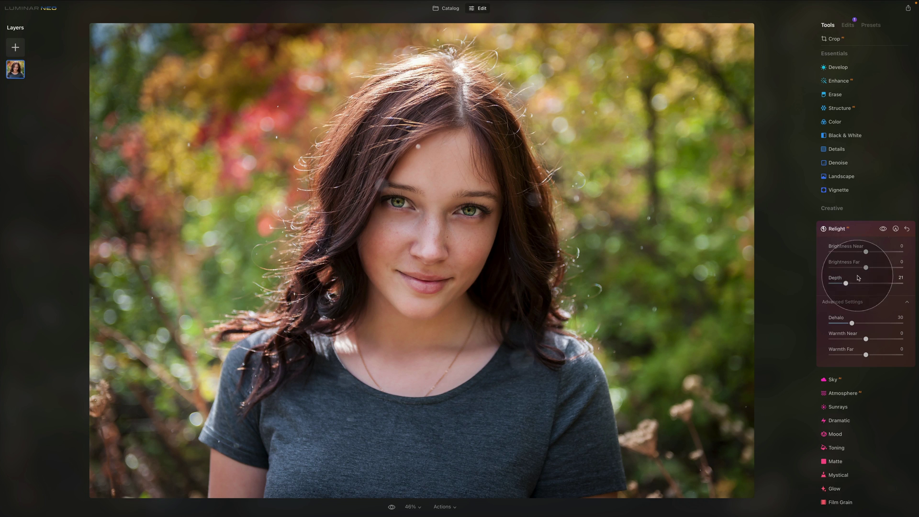
left_click_drag(858, 268, 855, 268)
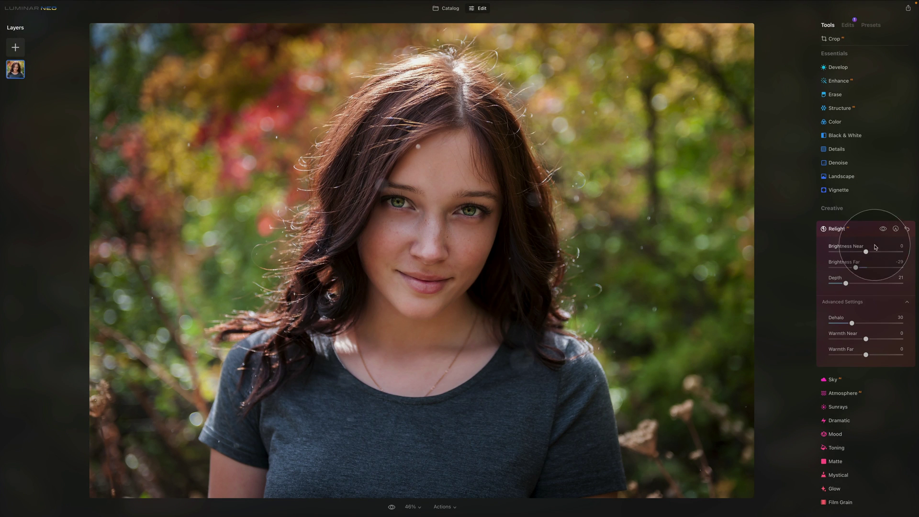
left_click_drag(877, 255, 883, 255)
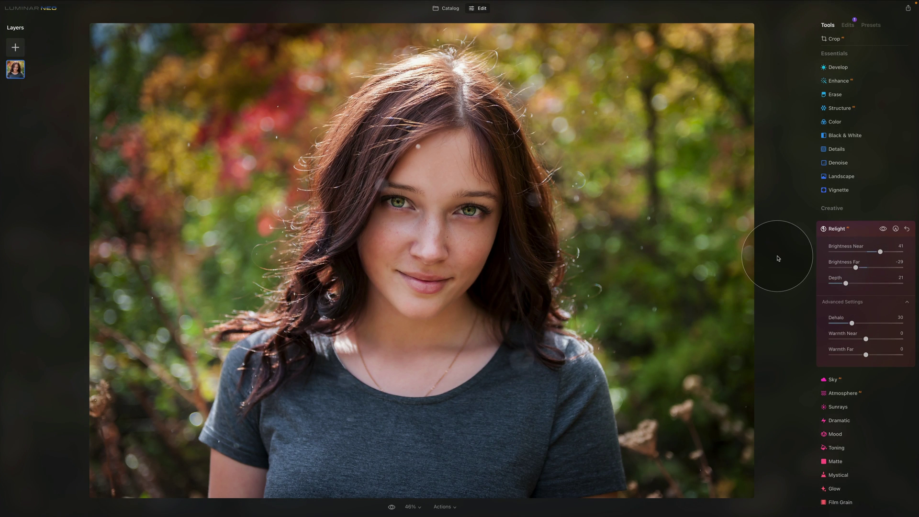
left_click(883, 229)
left_click(883, 228)
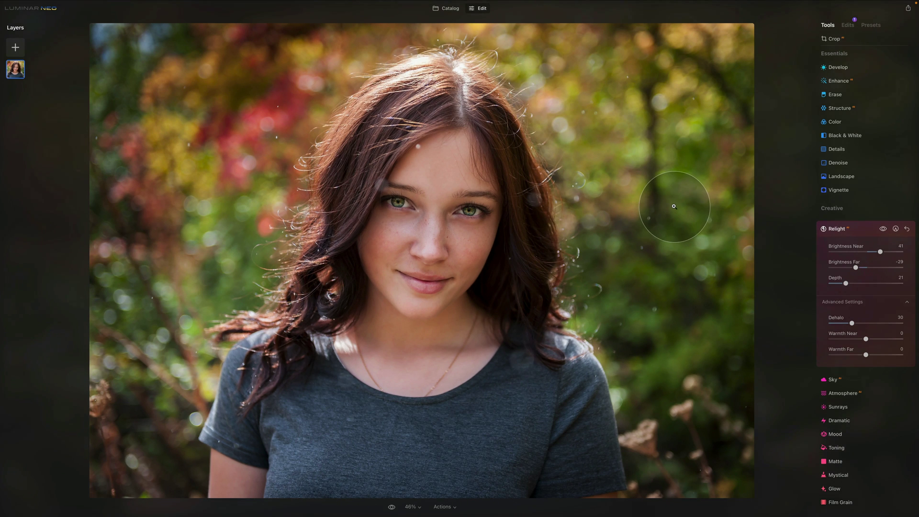
Return to the catalog and open the photo of the woman at the restaurant table for editing.
left_click(449, 8)
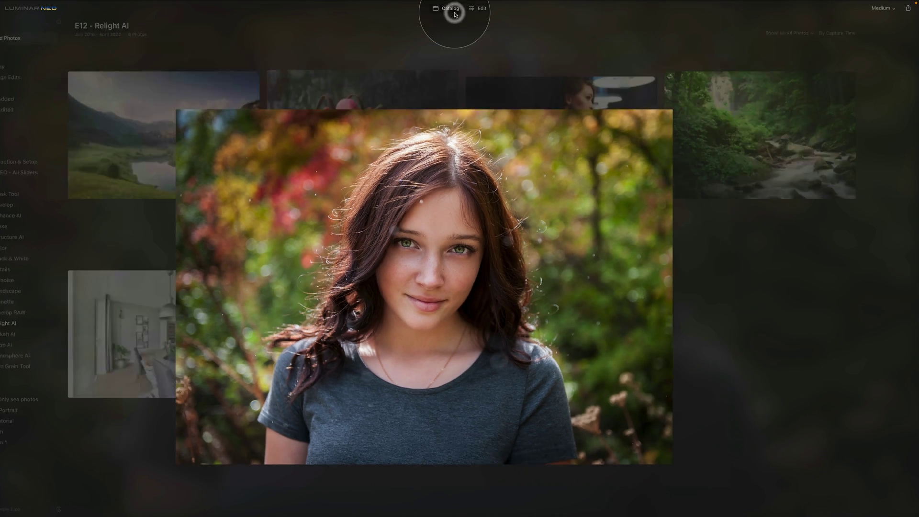
left_click(592, 126)
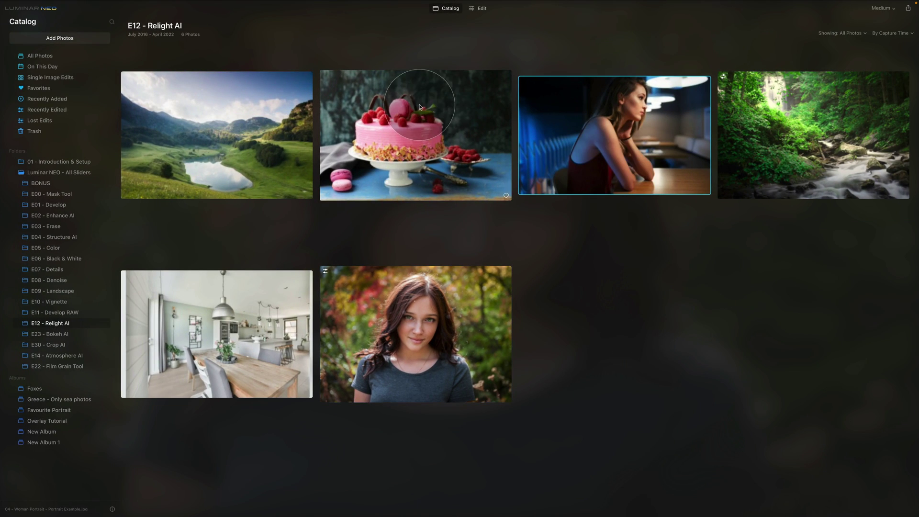
left_click(478, 8)
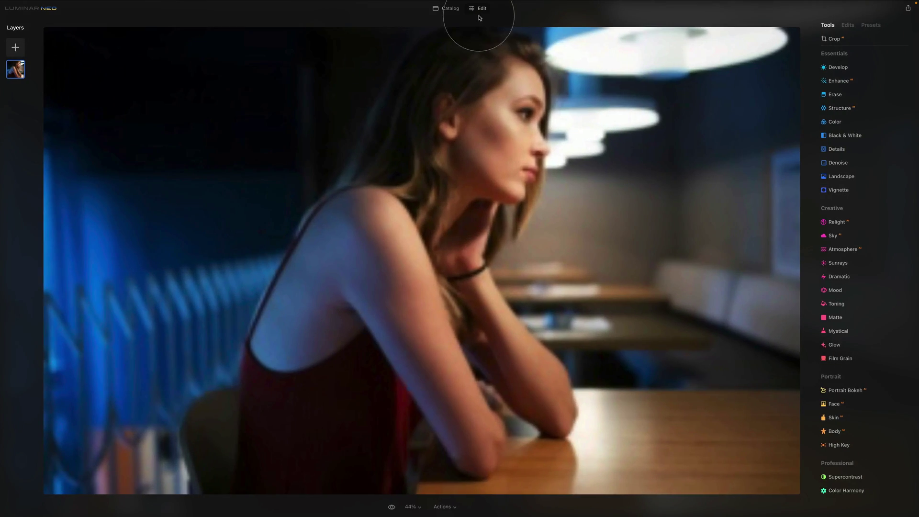
Apply Relight to the restaurant portrait with Brightness Near 100, Brightness Far -100 and Depth 32.
left_click(847, 222)
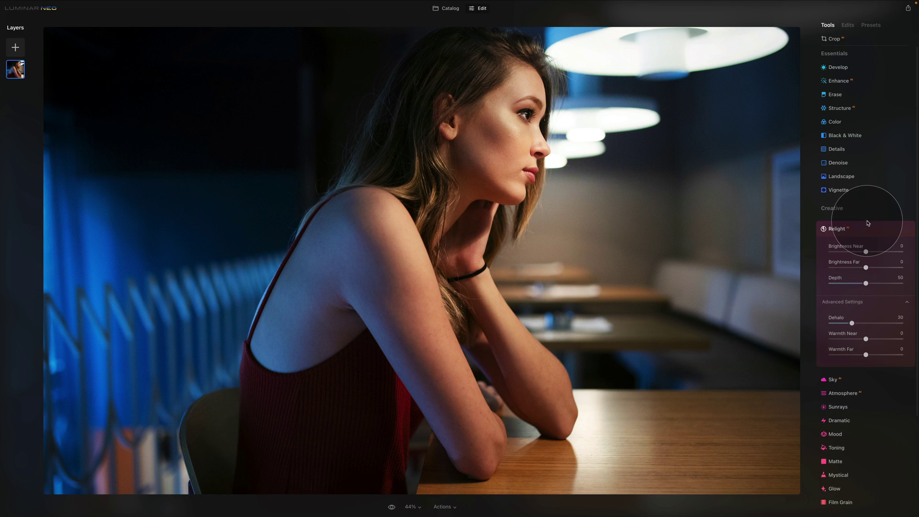
left_click_drag(866, 252, 831, 268)
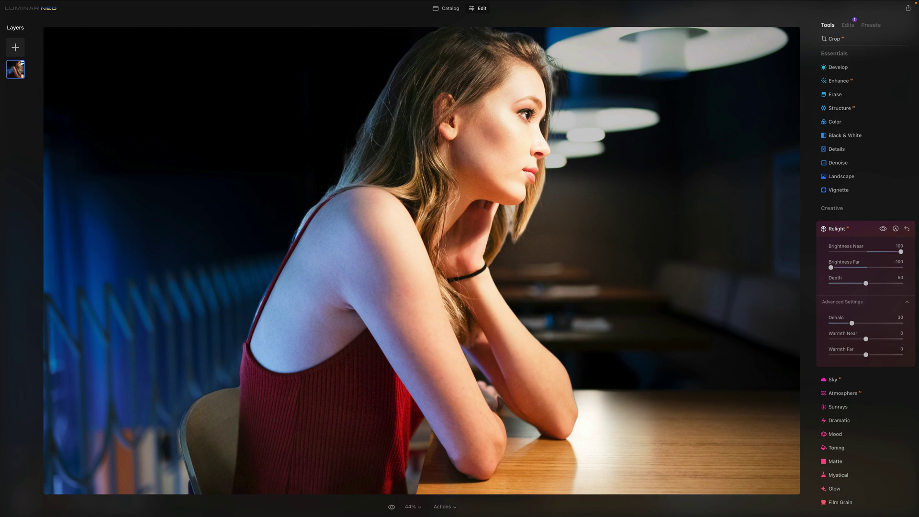
left_click_drag(866, 284, 854, 285)
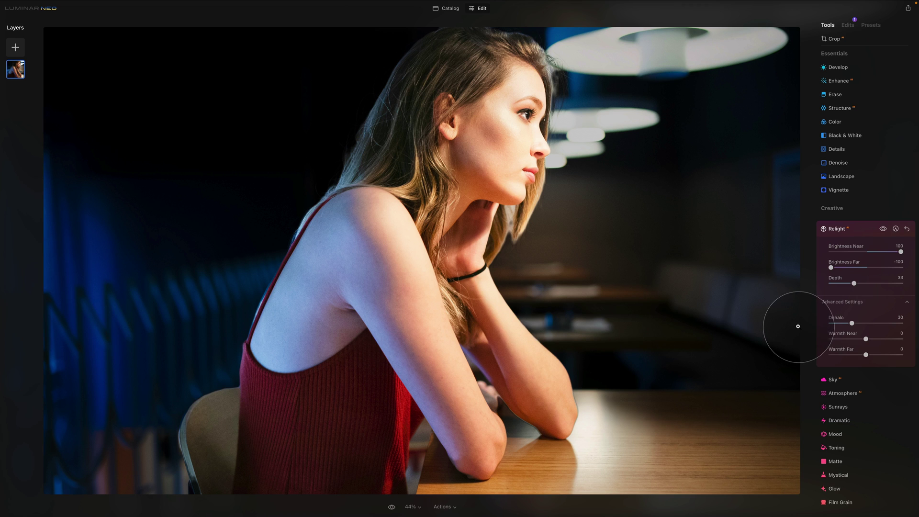
left_click(854, 284)
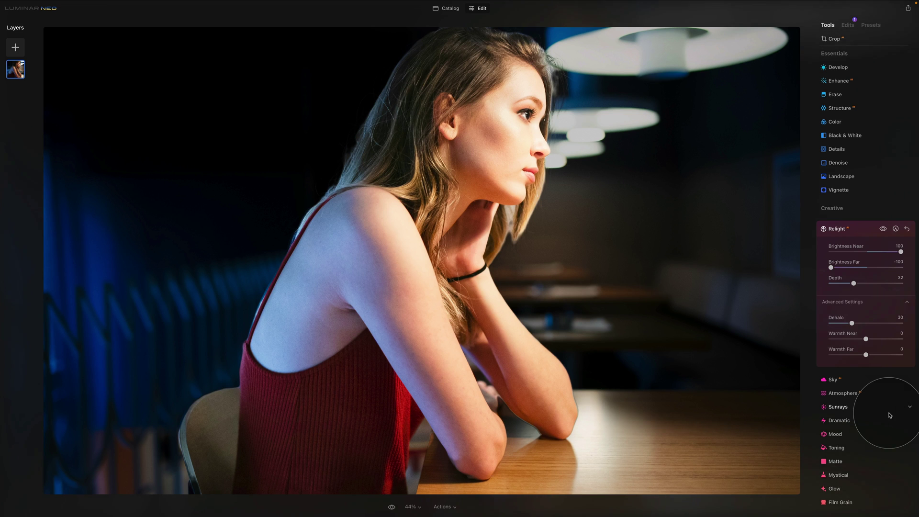
Reset Brightness Near and Brightness Far to 0, and set them again to 100 and -100.
double_click(842, 250)
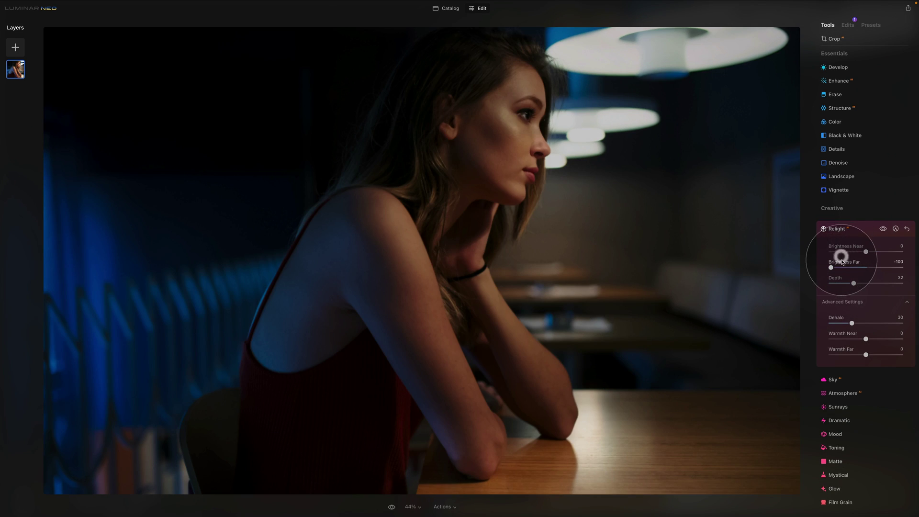
double_click(842, 263)
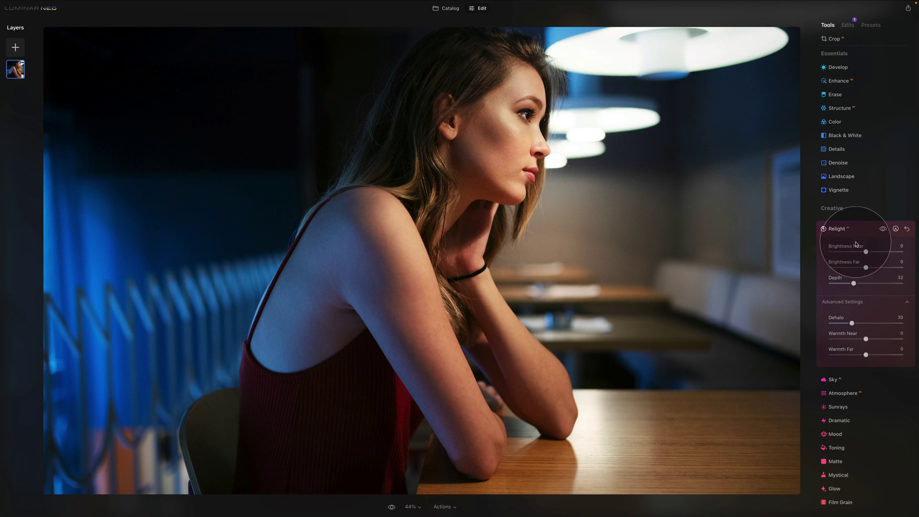
left_click(866, 252)
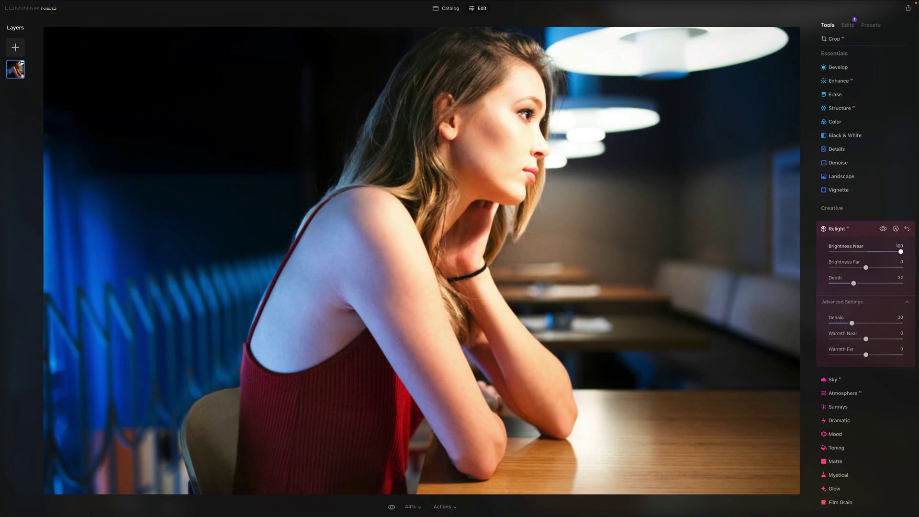
left_click_drag(865, 268, 794, 268)
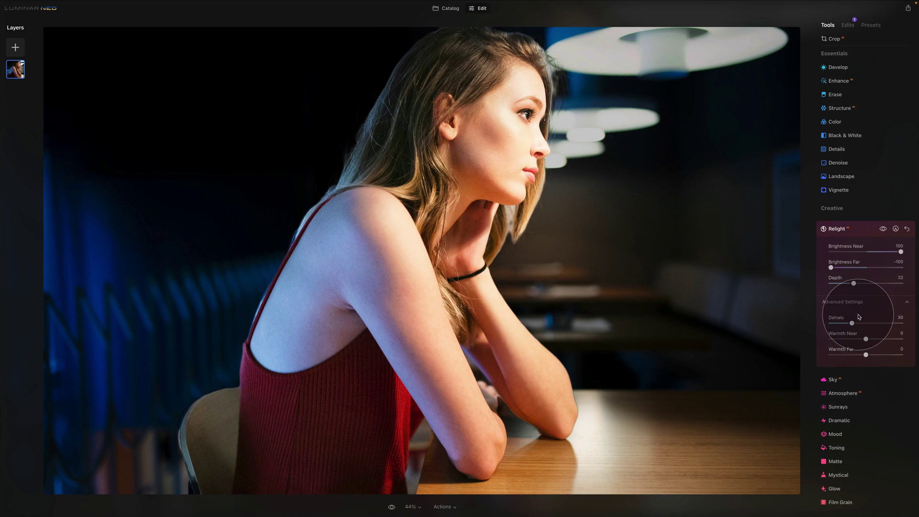
Test Relight's Dehalo at 0 and 100 on the restaurant portrait, and set it to 60.
left_click_drag(852, 325, 739, 318)
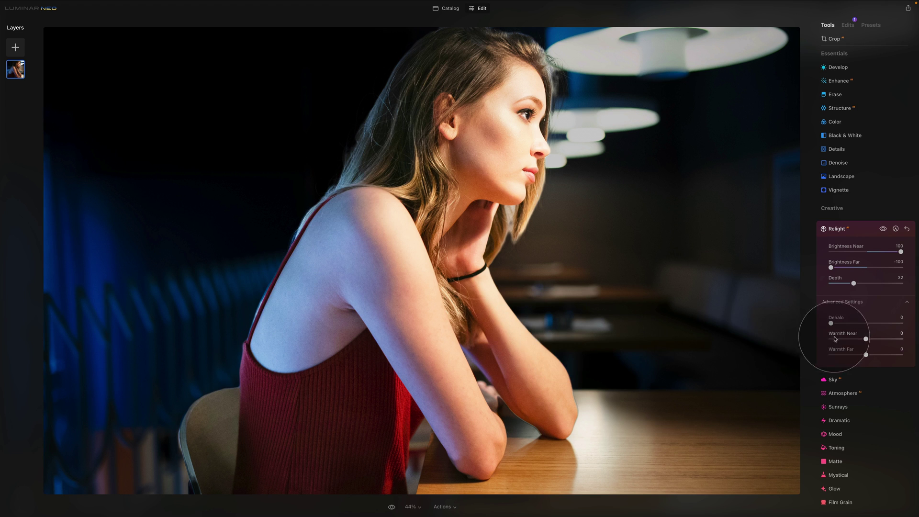
left_click_drag(832, 323, 912, 323)
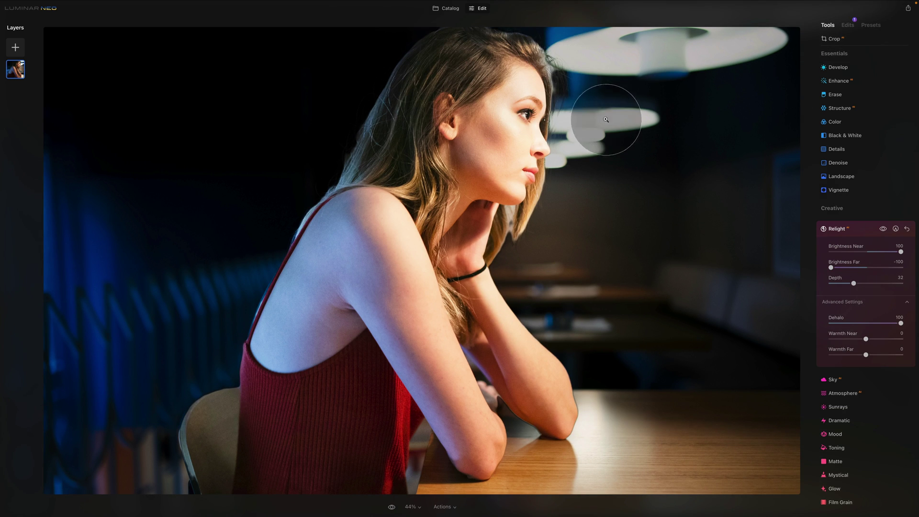
left_click_drag(833, 317, 857, 299)
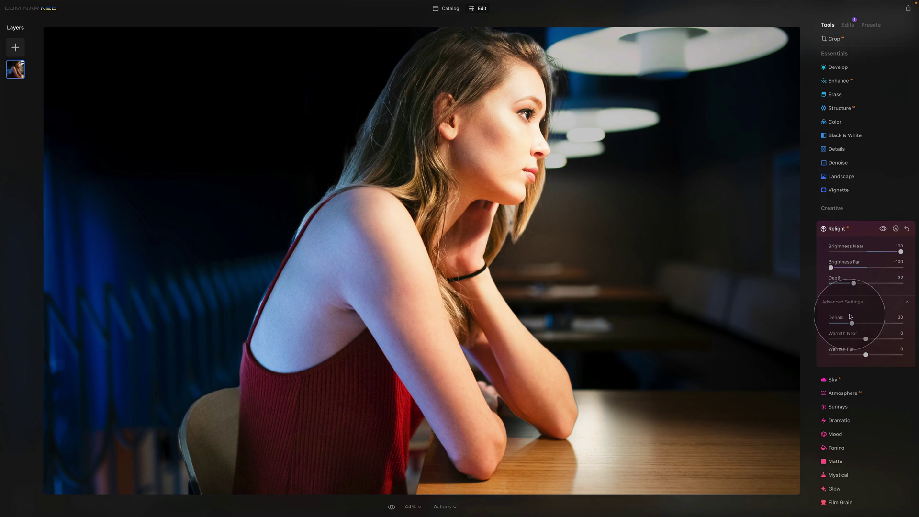
left_click_drag(852, 324, 875, 329)
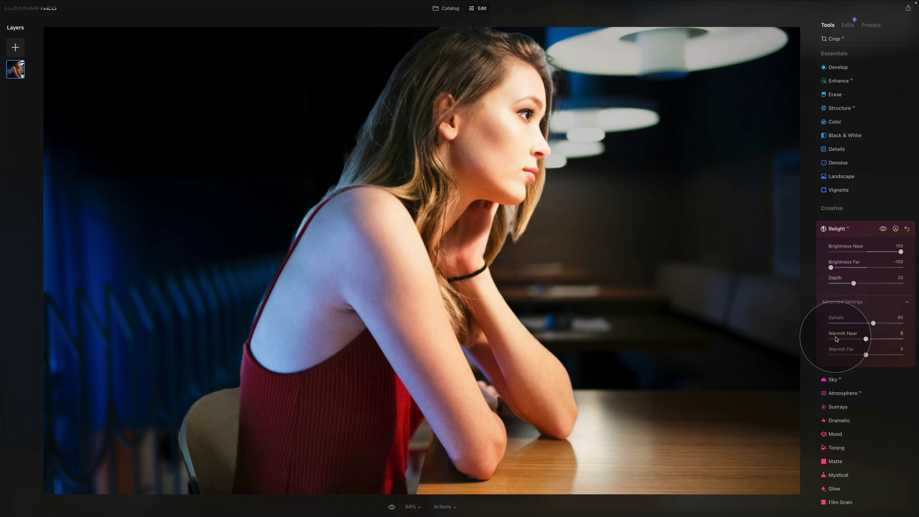
Soften the restaurant portrait's relighting by setting Brightness Near to 56 and Brightness Far to -30.
left_click_drag(831, 268, 842, 267)
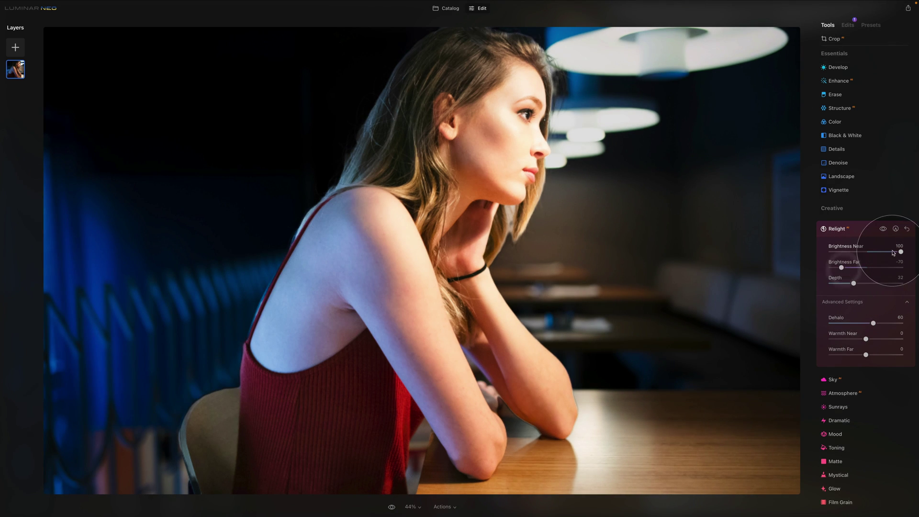
left_click_drag(893, 253, 890, 253)
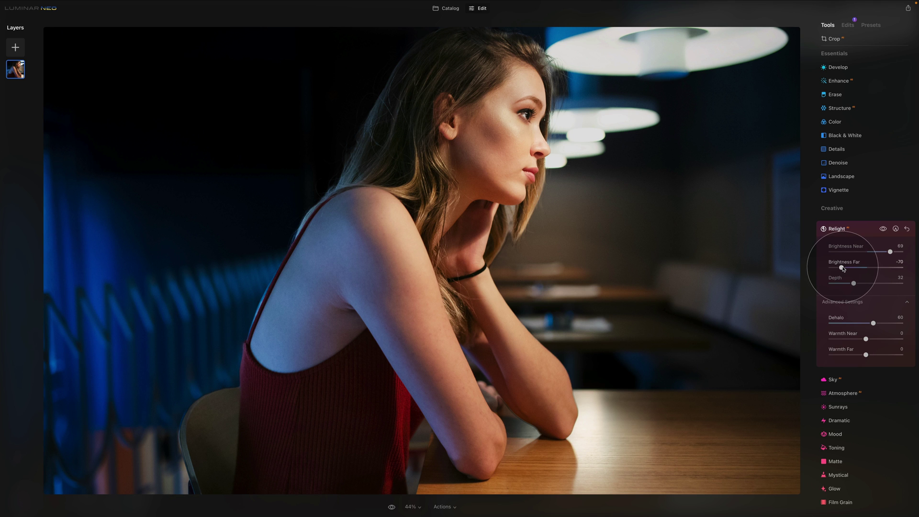
left_click_drag(842, 268, 885, 253)
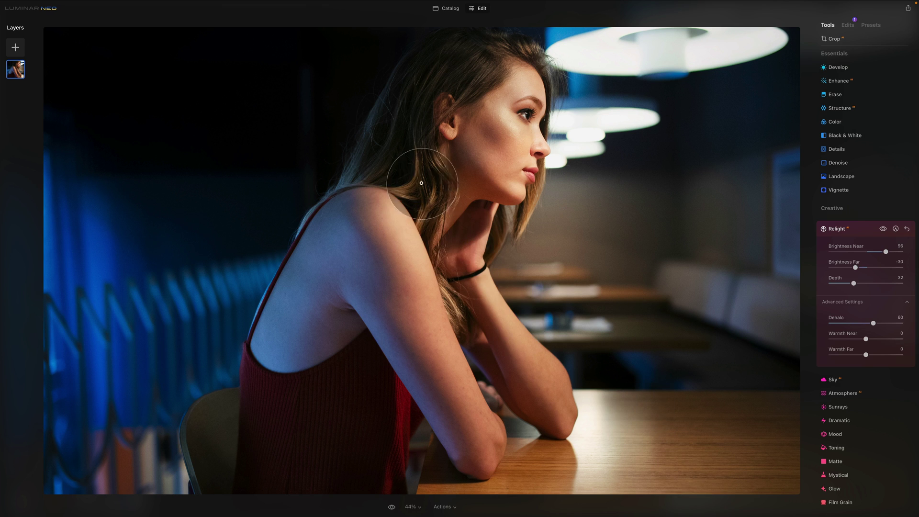
Return to the catalog and open the pink raspberry cake photo for editing.
left_click(448, 8)
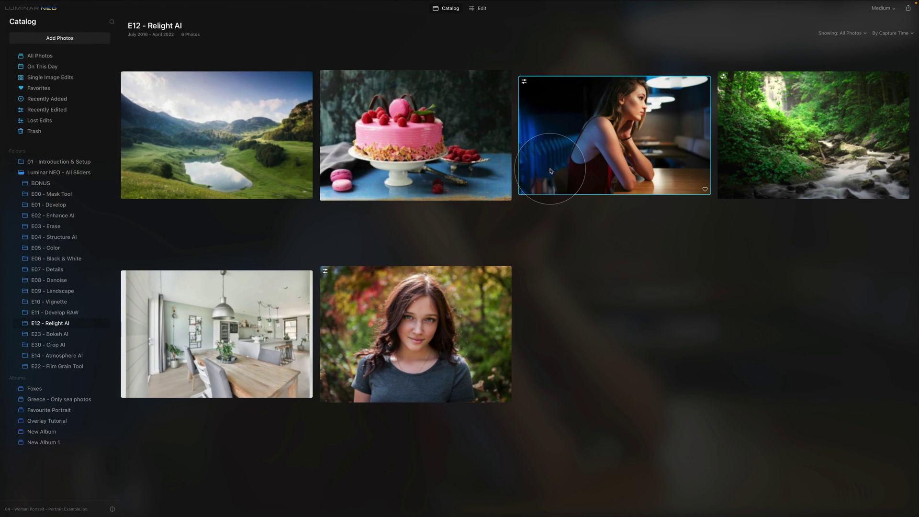
left_click(400, 127)
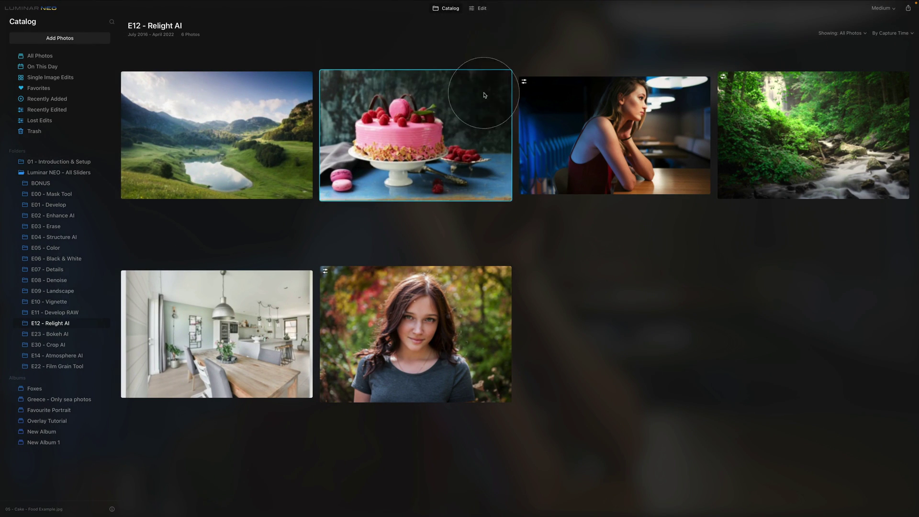
left_click(479, 10)
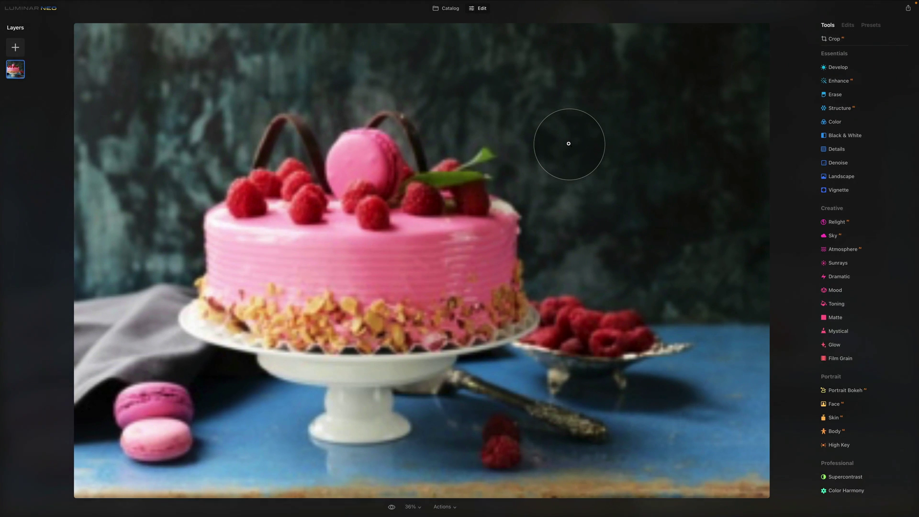
Apply Relight to the cake photo with Brightness Near 100 and Brightness Far -100, try Depth 27, and reset Depth.
left_click(866, 227)
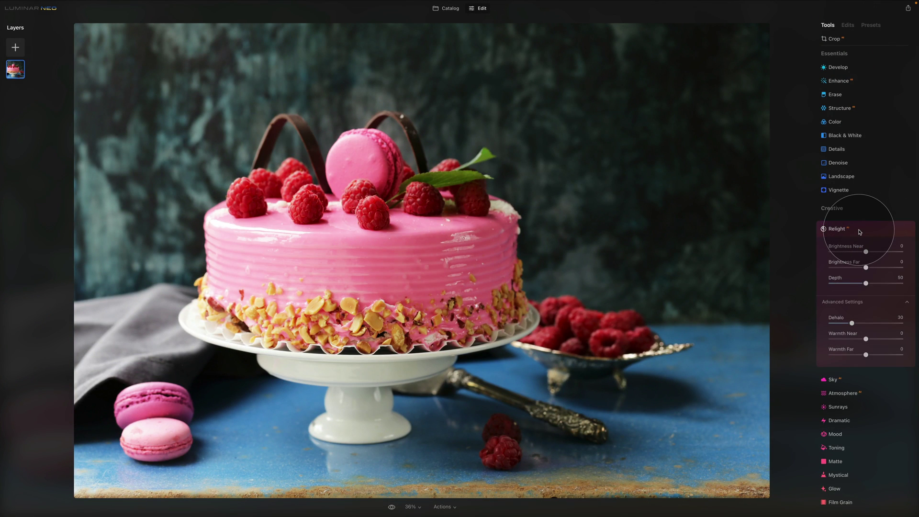
left_click_drag(866, 252, 694, 257)
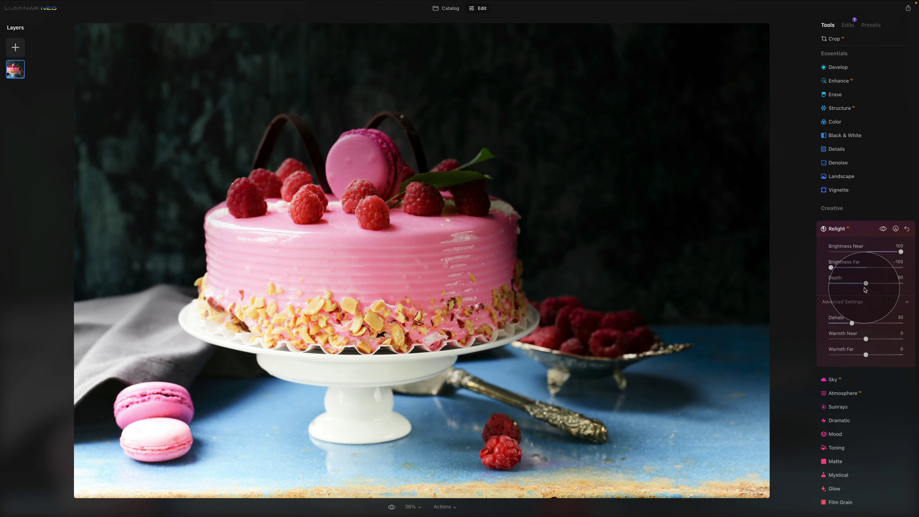
left_click_drag(868, 285, 850, 283)
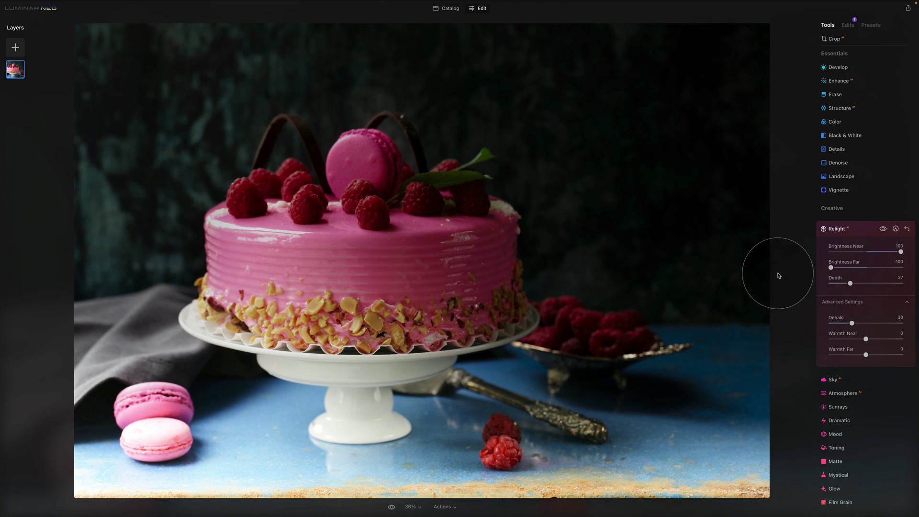
double_click(834, 283)
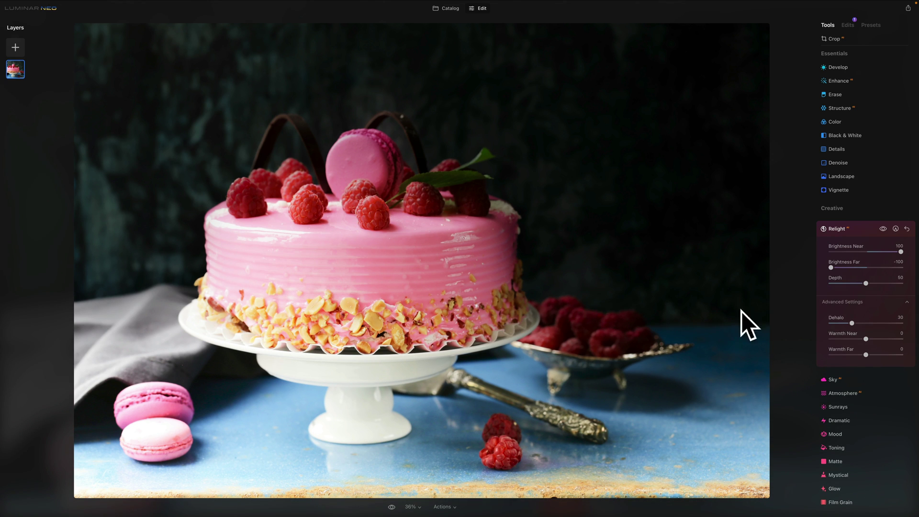
Compare the cake photo with and without Relight, and reset all Relight settings.
left_click(882, 229)
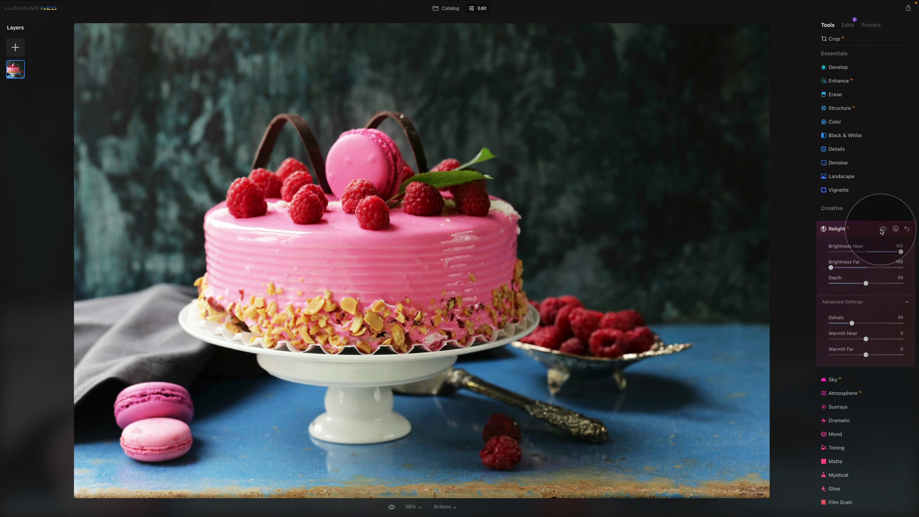
left_click(883, 230)
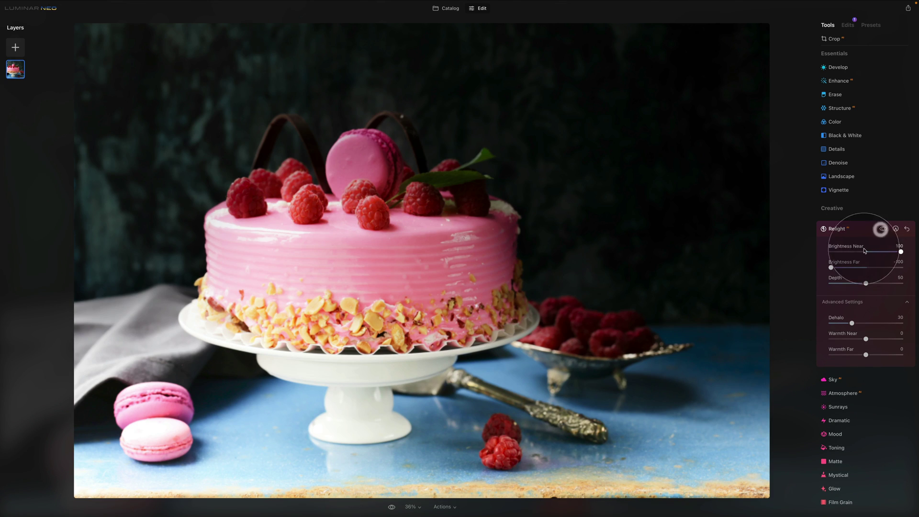
left_click(910, 231)
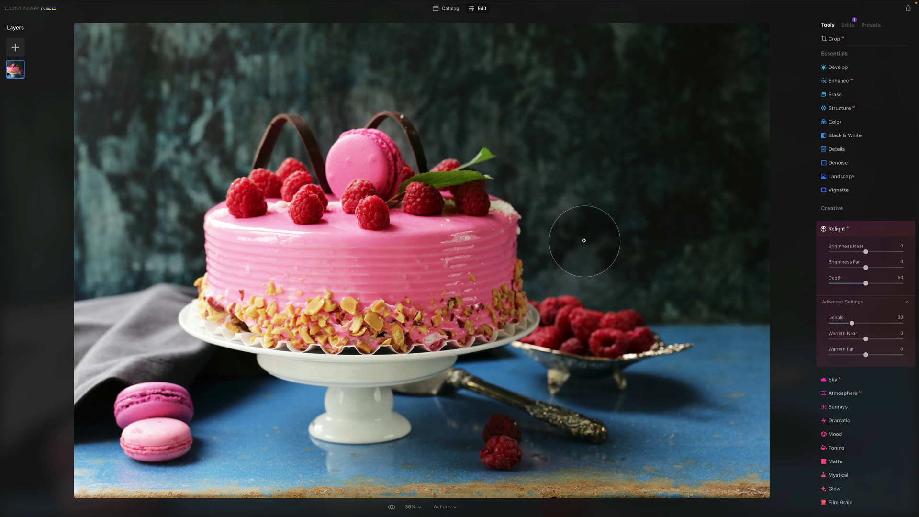
Set the cake photo's Relight Brightness Near to 100, Brightness Far to -100 and Depth to 67.
left_click_drag(866, 252, 581, 267)
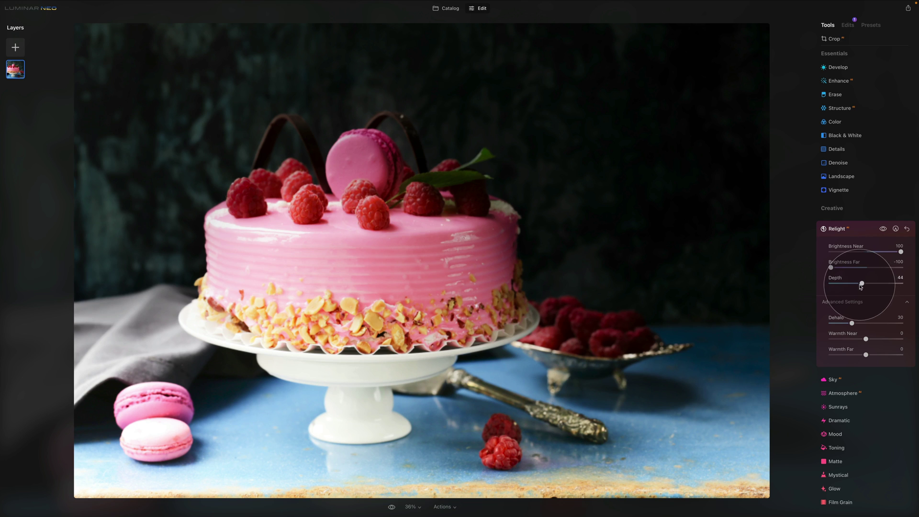
left_click_drag(861, 284, 879, 285)
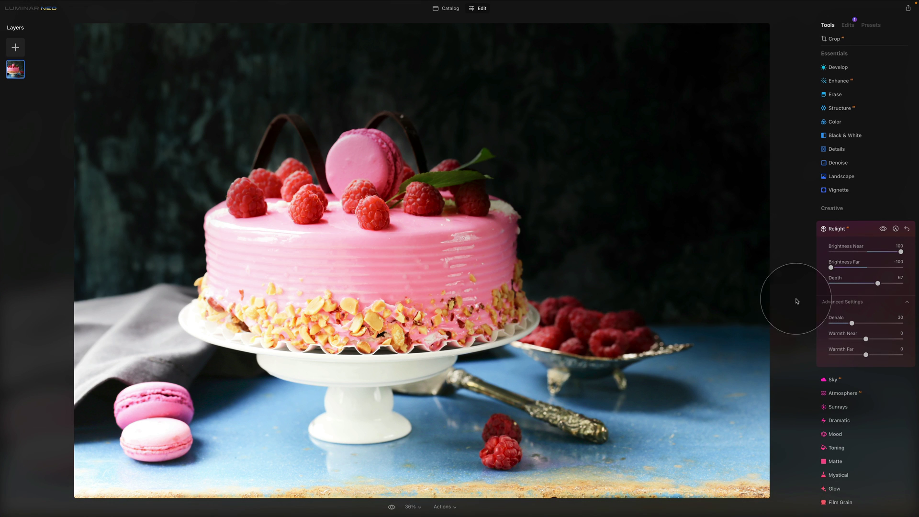
Reset both Relight brightness values on the cake photo, and set Brightness Near to 49 and Brightness Far to -20.
double_click(842, 261)
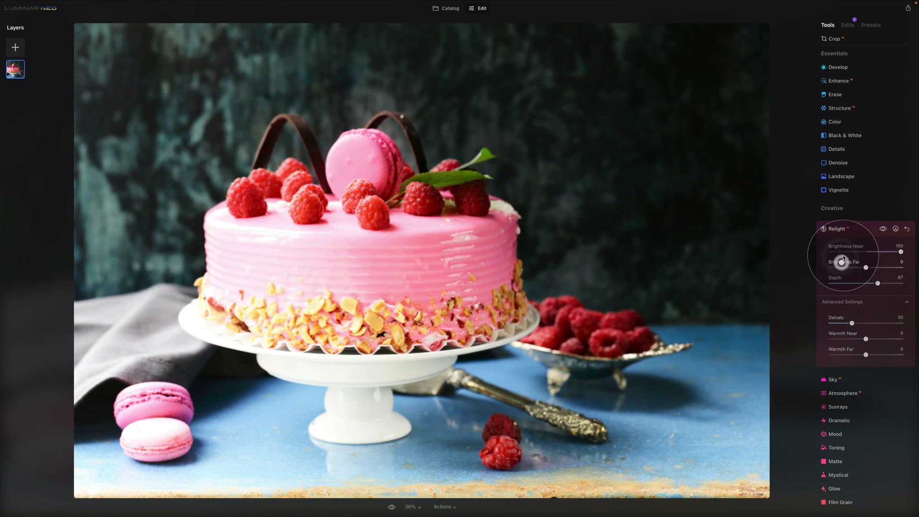
double_click(843, 247)
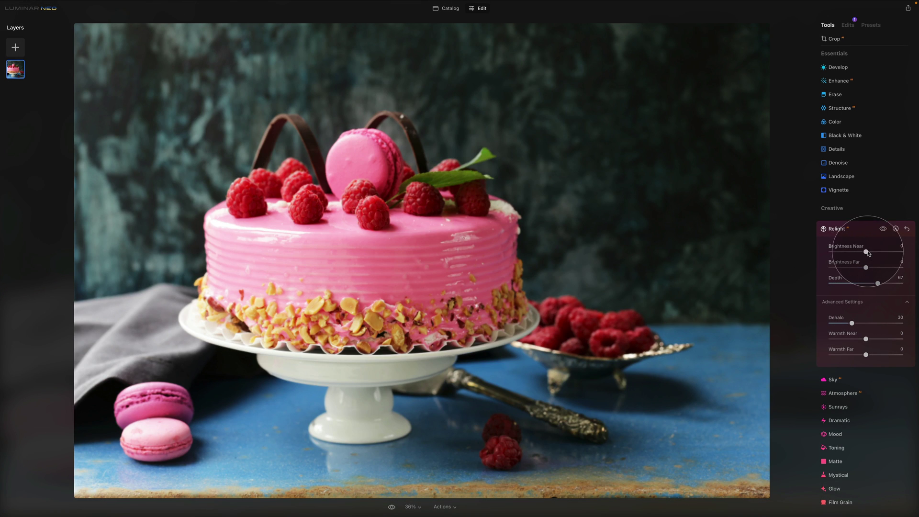
mouse_move(868, 254)
left_mouse_down()
mouse_move(887, 257)
mouse_move(857, 267)
left_mouse_up()
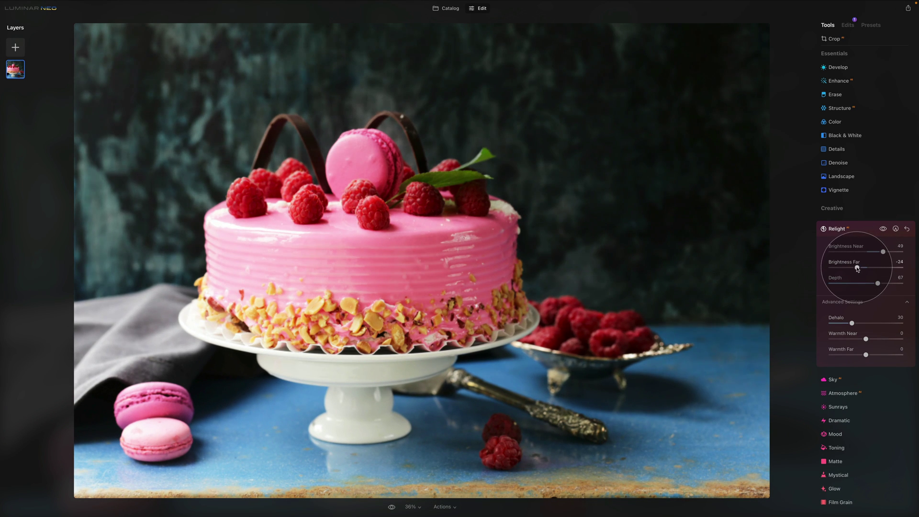
left_click(445, 379)
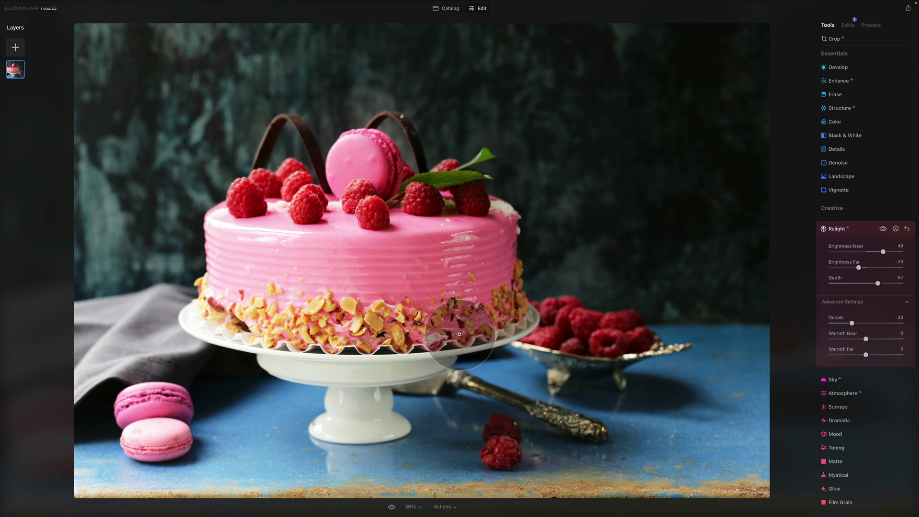
Return to the catalog, open the dining room and kitchen interior photo for editing, and show the Relight settings.
left_click(450, 8)
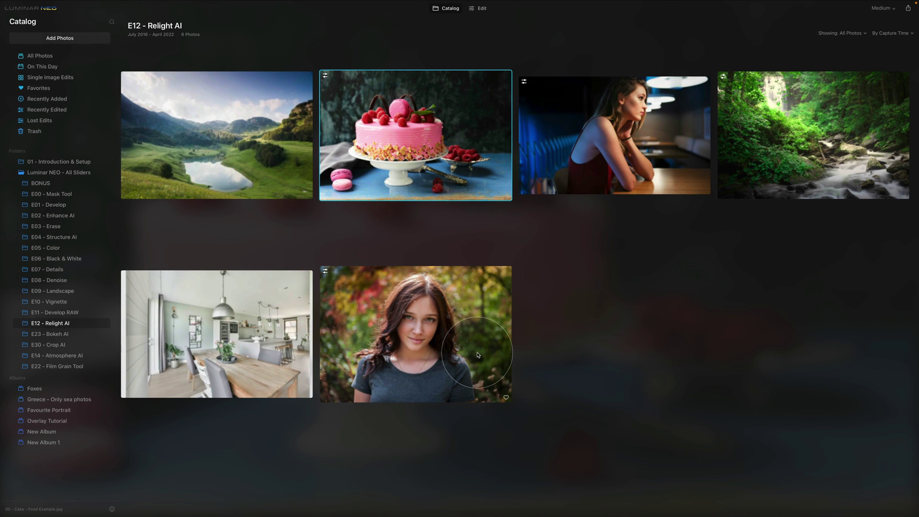
left_click(210, 320)
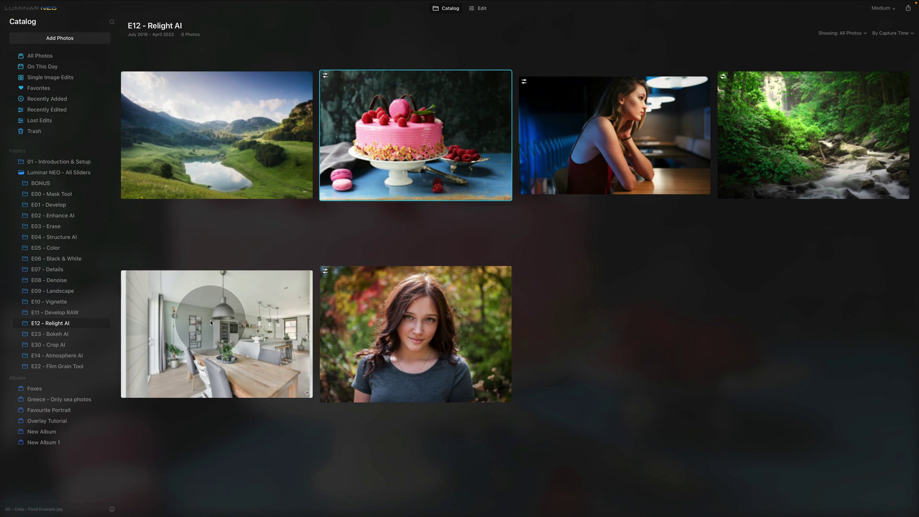
left_click(480, 9)
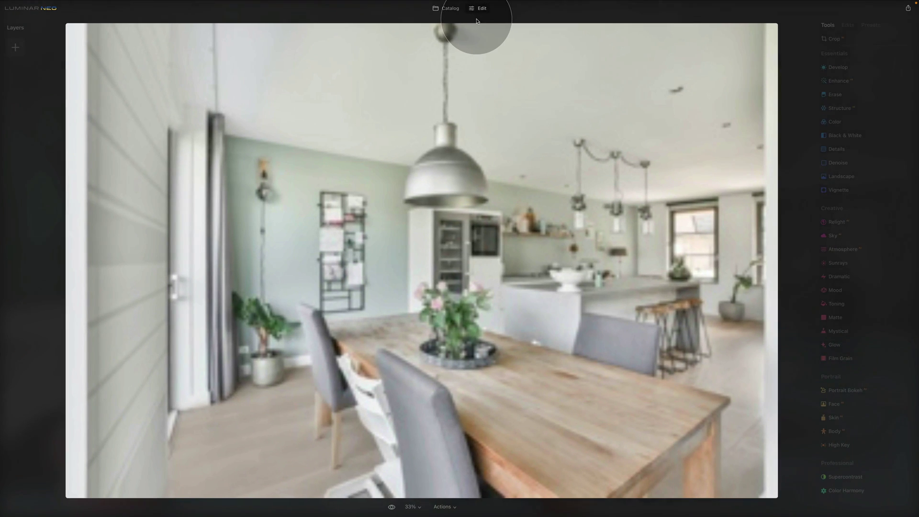
left_click(838, 224)
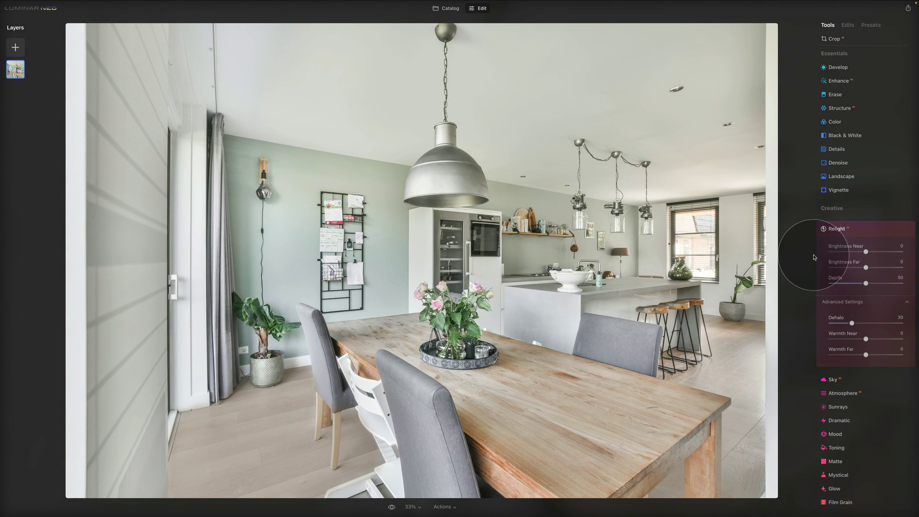
Set the interior photo's Relight Brightness Near to 100, Brightness Far to -100 and Depth to 75.
left_click_drag(867, 253, 831, 267)
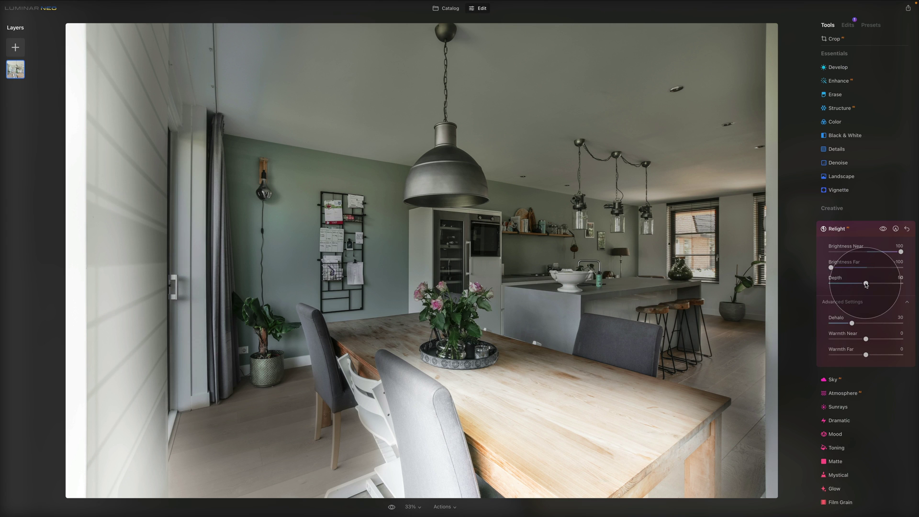
mouse_move(866, 284)
left_mouse_down()
mouse_move(841, 284)
mouse_move(886, 286)
mouse_move(876, 288)
left_mouse_up()
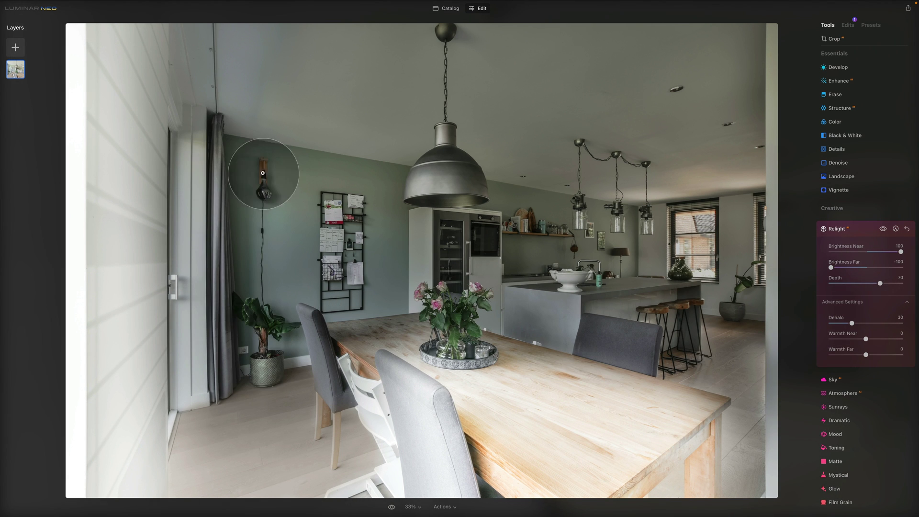
left_click_drag(880, 284, 885, 287)
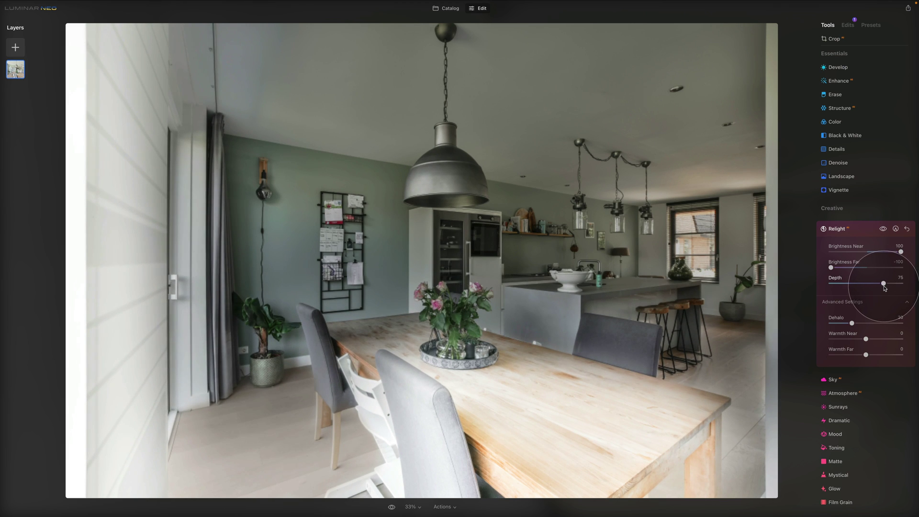
Reset both Relight brightness values on the interior photo, and set Brightness Near to -59 and Brightness Far to 17.
double_click(845, 247)
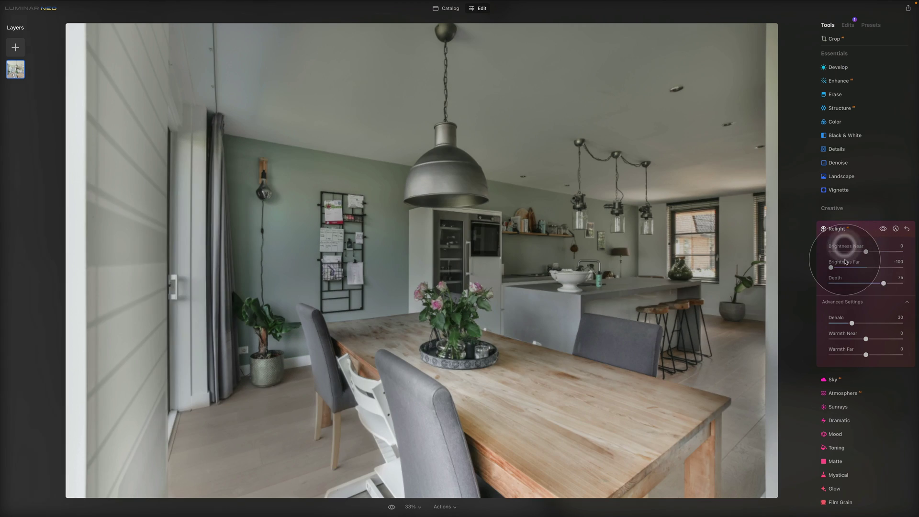
double_click(845, 262)
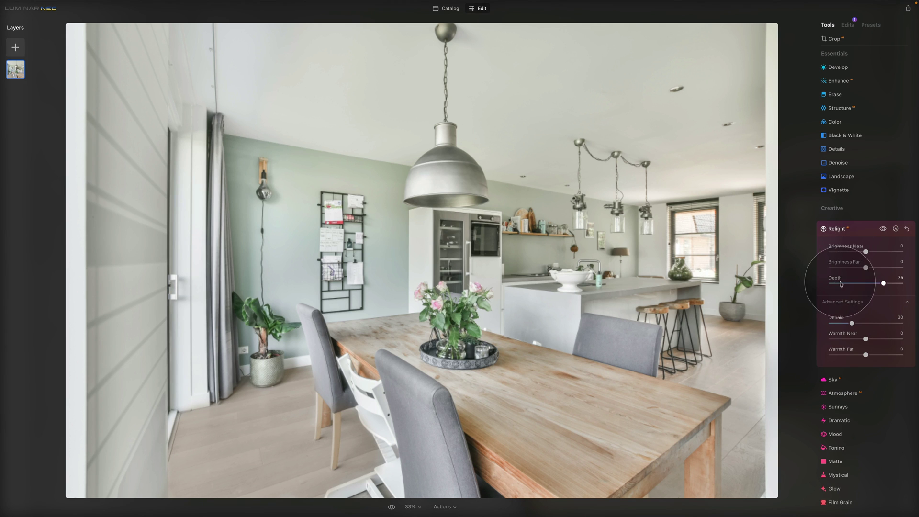
mouse_move(864, 252)
left_mouse_down()
mouse_move(832, 258)
mouse_move(873, 268)
mouse_move(846, 253)
left_mouse_up()
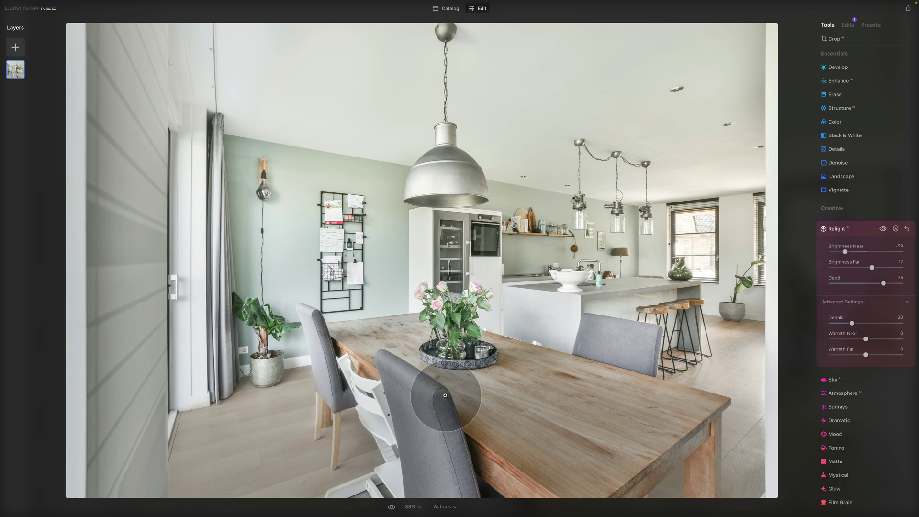
Set the interior photo's Relight Warmth Near to -10 and Warmth Far to 5.
left_click(858, 340)
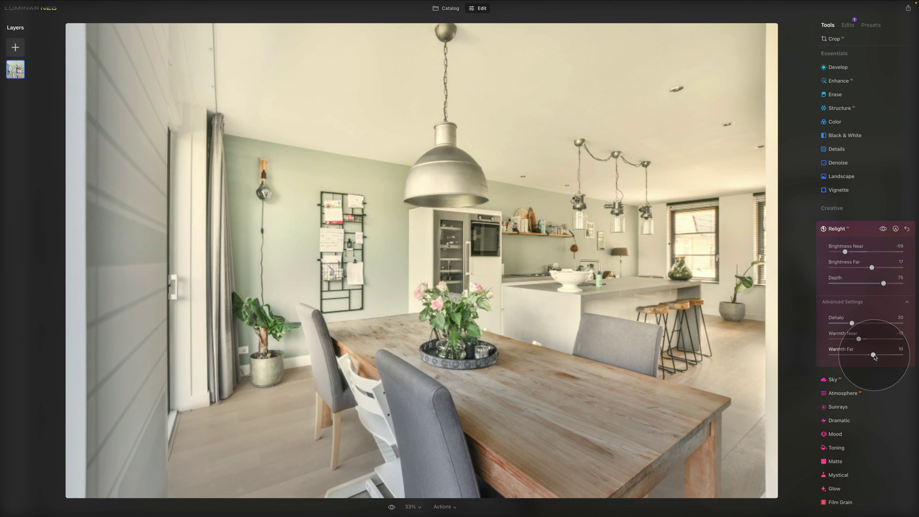
left_click(870, 355)
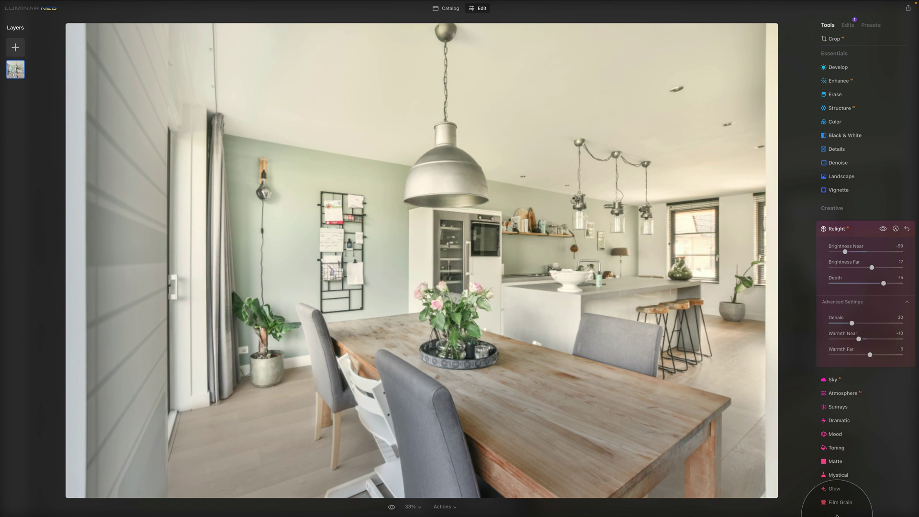